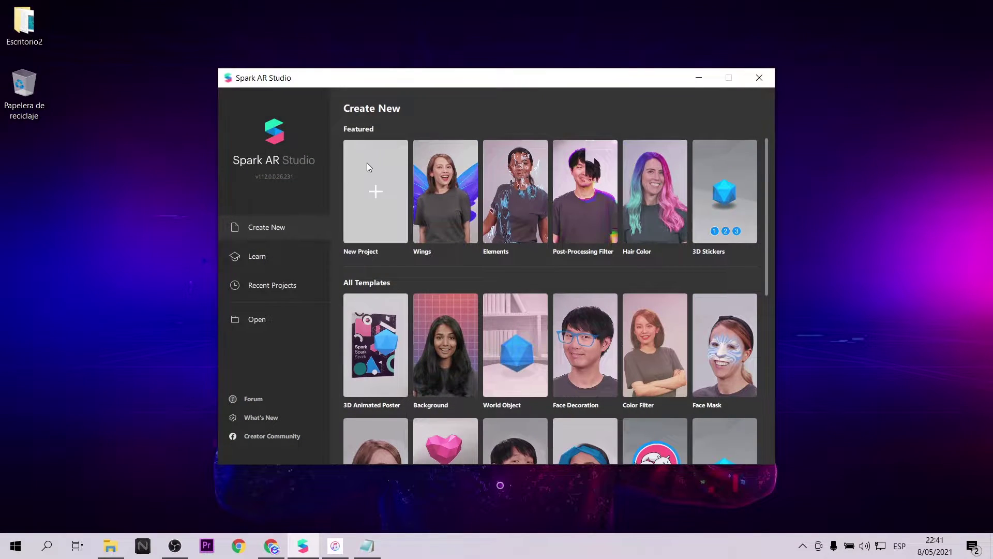
Create a new Plane Tracking project and maximize its editor window
{"action": "left_click", "coordinate": [368, 162]}
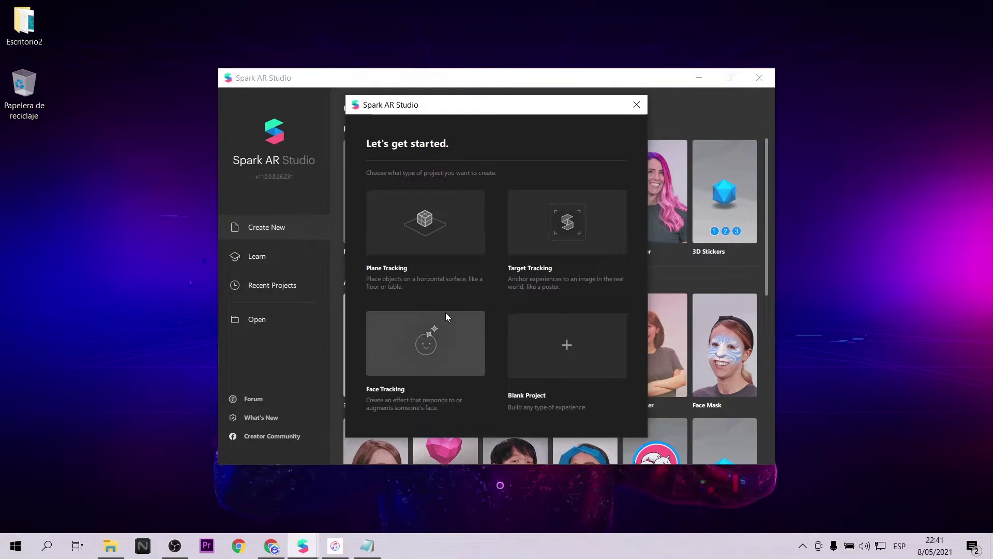
{"action": "left_click", "coordinate": [397, 228]}
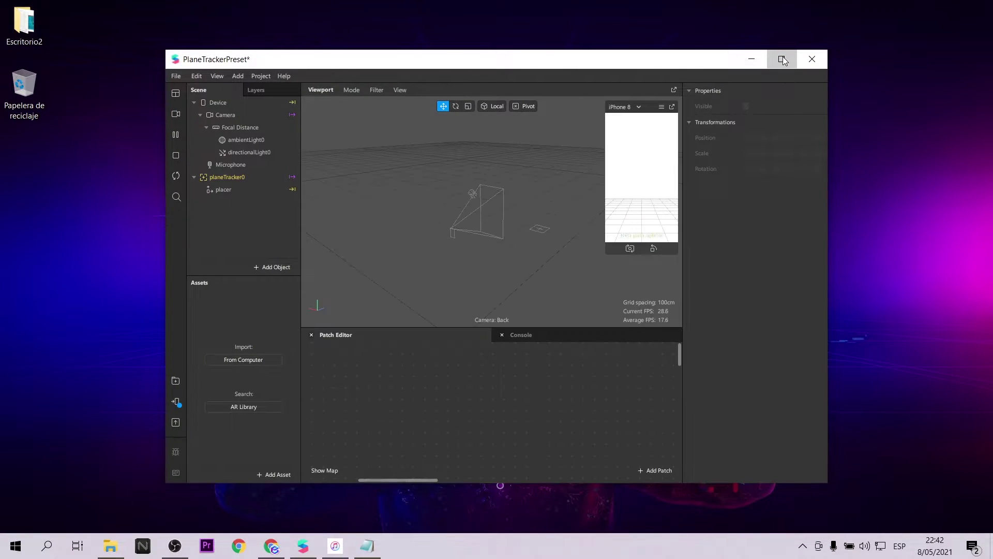
{"action": "left_click", "coordinate": [781, 59]}
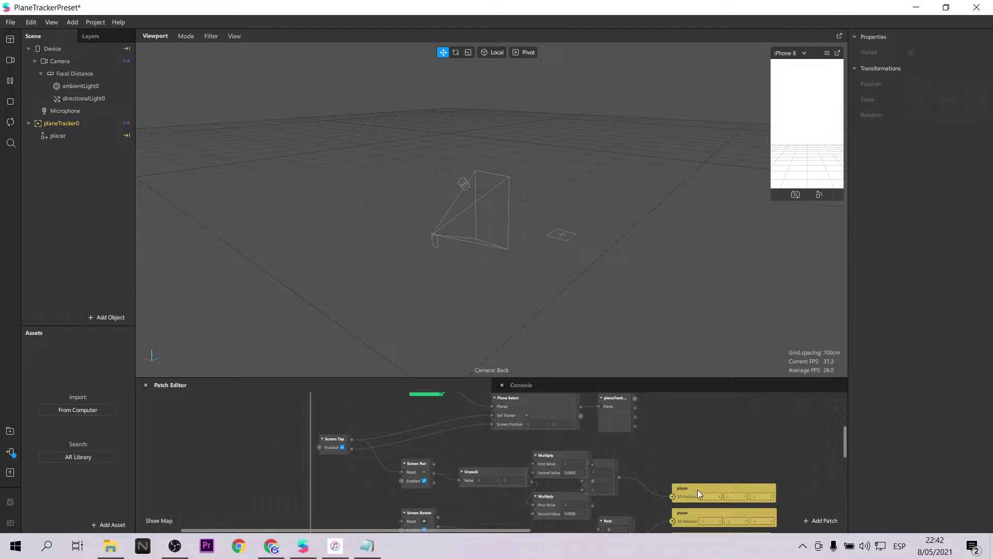
Delete the Screen Pan, Unpack, two Multiply and Pack patches together with the placer 3D Position patch they drive
{"action": "left_click_drag", "start_coordinate": [698, 490], "coordinate": [753, 454]}
{"action": "left_click_drag", "start_coordinate": [605, 464], "coordinate": [659, 452]}
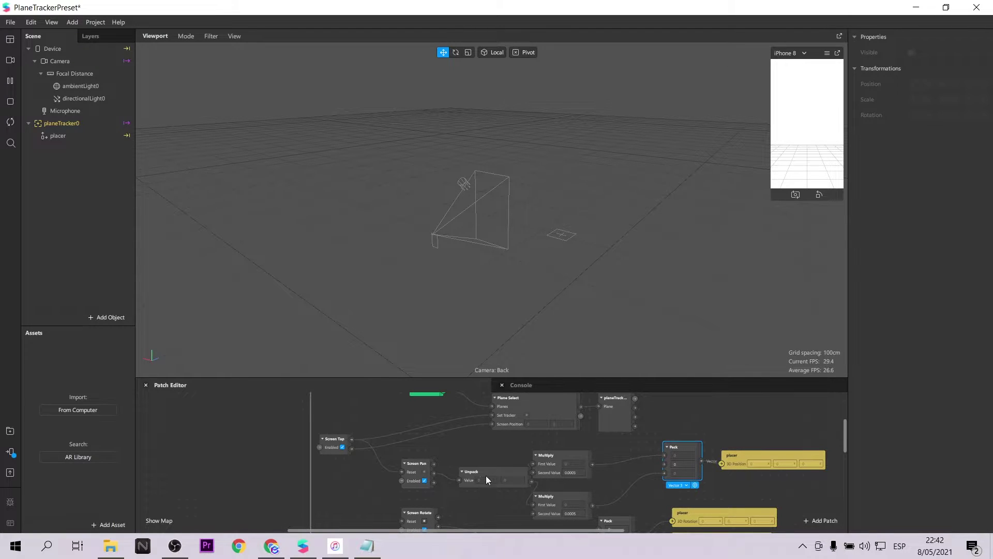
{"action": "left_click_drag", "start_coordinate": [485, 476], "coordinate": [478, 475]}
{"action": "left_click_drag", "start_coordinate": [583, 461], "coordinate": [591, 453]}
{"action": "left_click_drag", "start_coordinate": [569, 499], "coordinate": [570, 492]}
{"action": "left_click", "coordinate": [774, 424]}
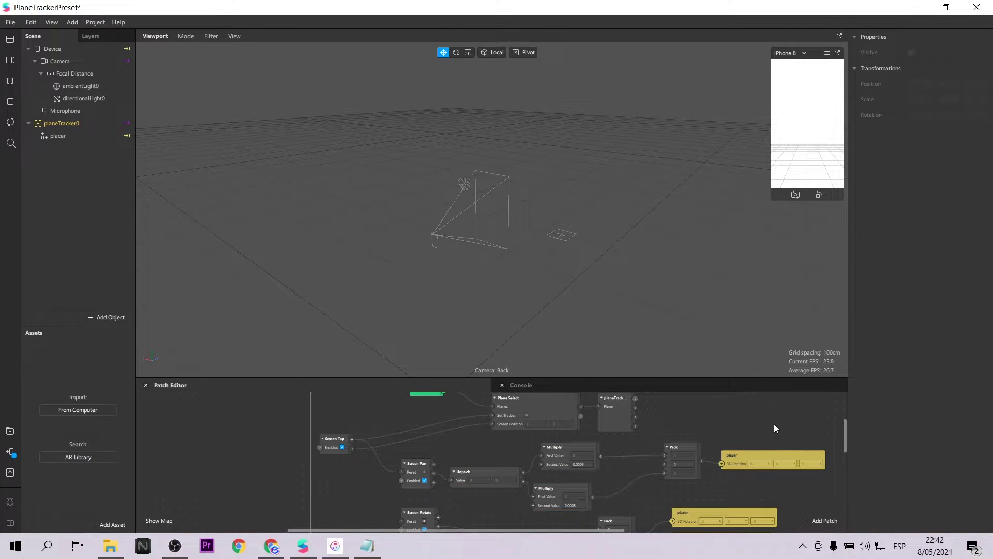
{"action": "left_click_drag", "start_coordinate": [395, 449], "coordinate": [772, 492]}
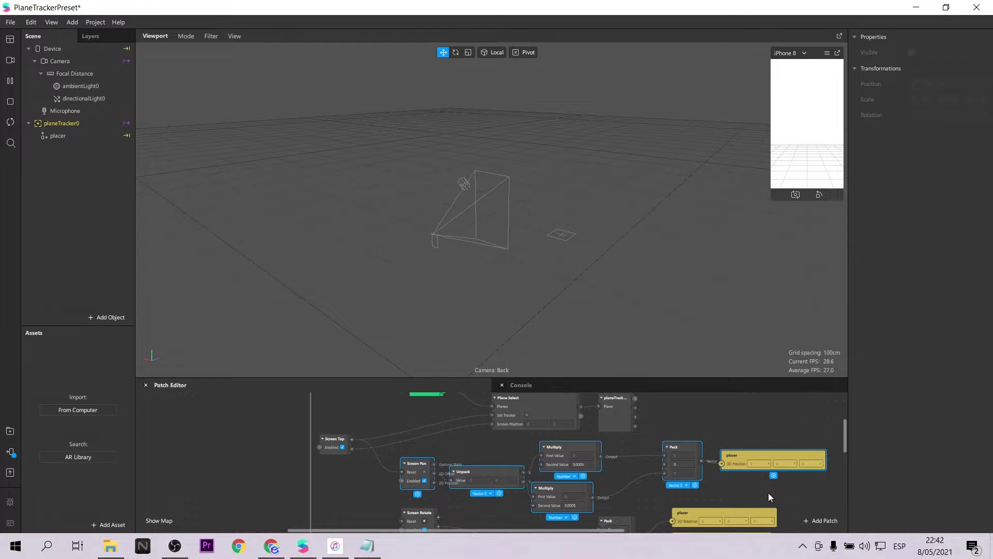
{"action": "key", "text": "Delete"}
{"action": "scroll", "coordinate": [547, 461], "scroll_direction": "down", "scroll_amount": 2}
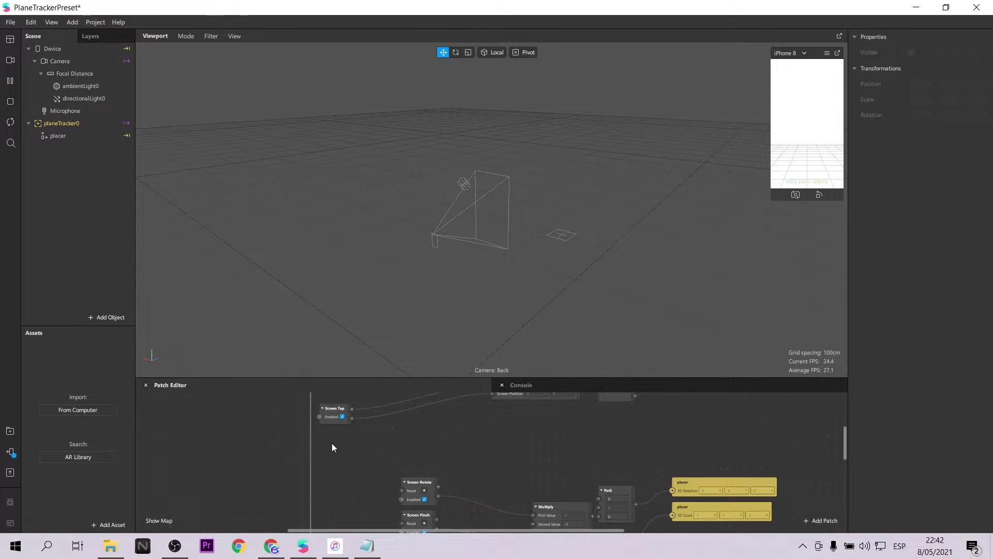
{"action": "left_click_drag", "start_coordinate": [331, 443], "coordinate": [744, 495]}
{"action": "scroll", "coordinate": [670, 470], "scroll_direction": "down", "scroll_amount": 1}
{"action": "scroll", "coordinate": [671, 471], "scroll_direction": "down", "scroll_amount": 2, "text": "ctrl"}
{"action": "scroll", "coordinate": [671, 470], "scroll_direction": "up", "scroll_amount": 2}
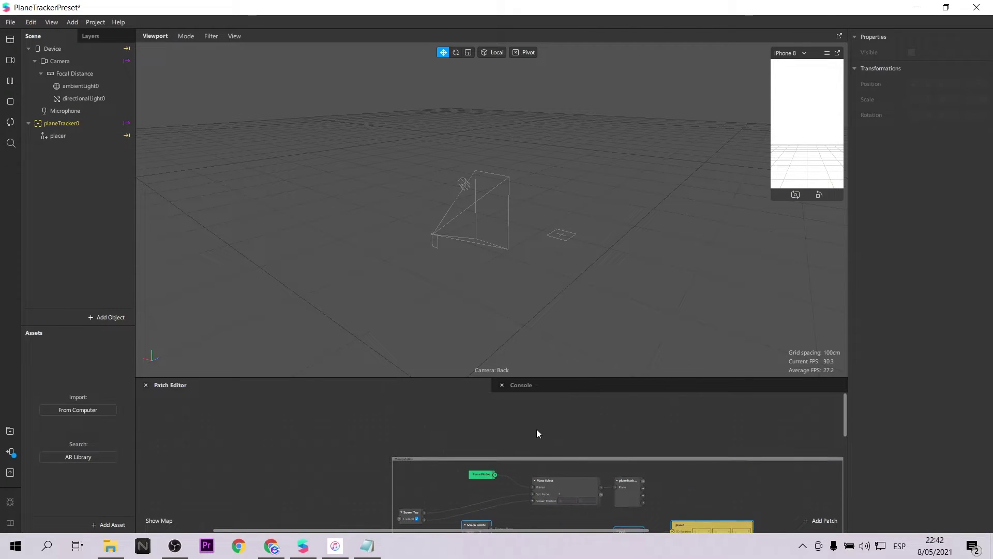
Search the AR Library for "jacket" and show all matching 3D objects
{"action": "left_click", "coordinate": [10, 451]}
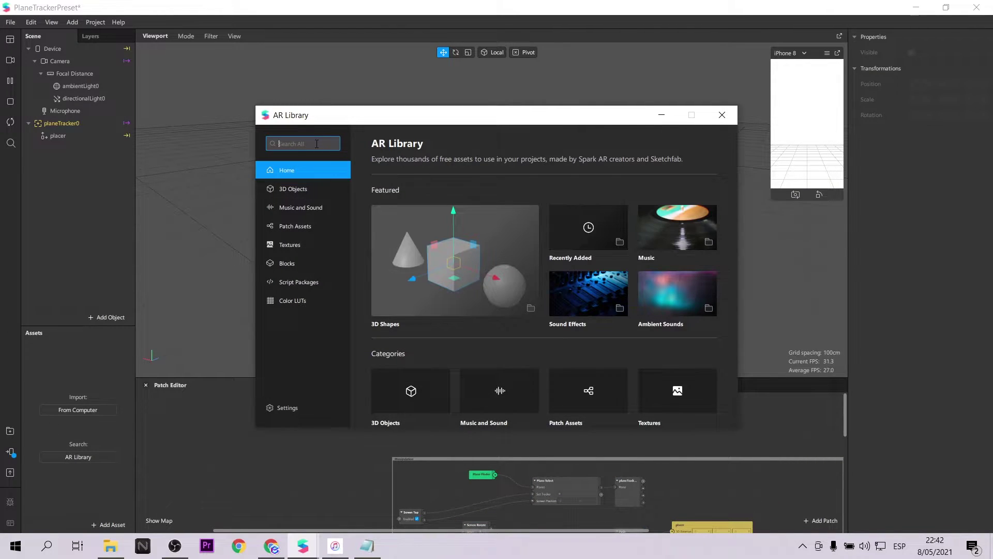
{"action": "type", "text": "jacket"}
{"action": "key", "text": "Return"}
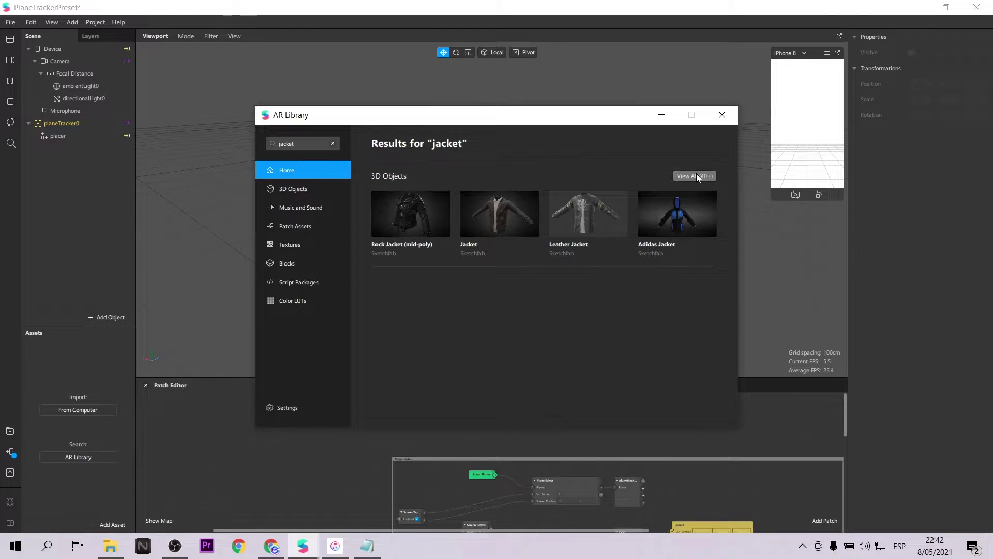
{"action": "left_click", "coordinate": [696, 176]}
Find the green Jacket model with black collar and cuffs among the results and import it into the project
{"action": "scroll", "coordinate": [613, 365], "scroll_direction": "down", "scroll_amount": 3}
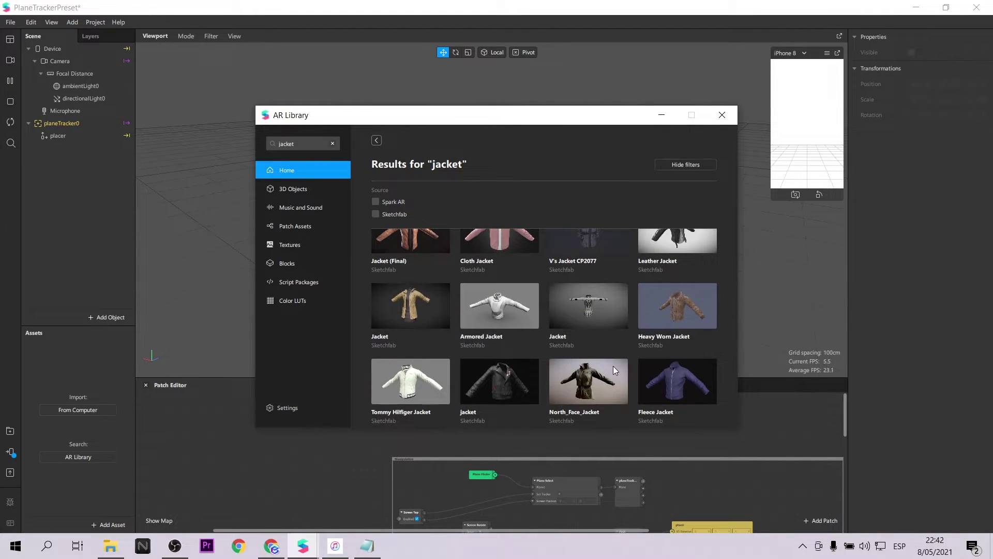
{"action": "scroll", "coordinate": [613, 365], "scroll_direction": "down", "scroll_amount": 8}
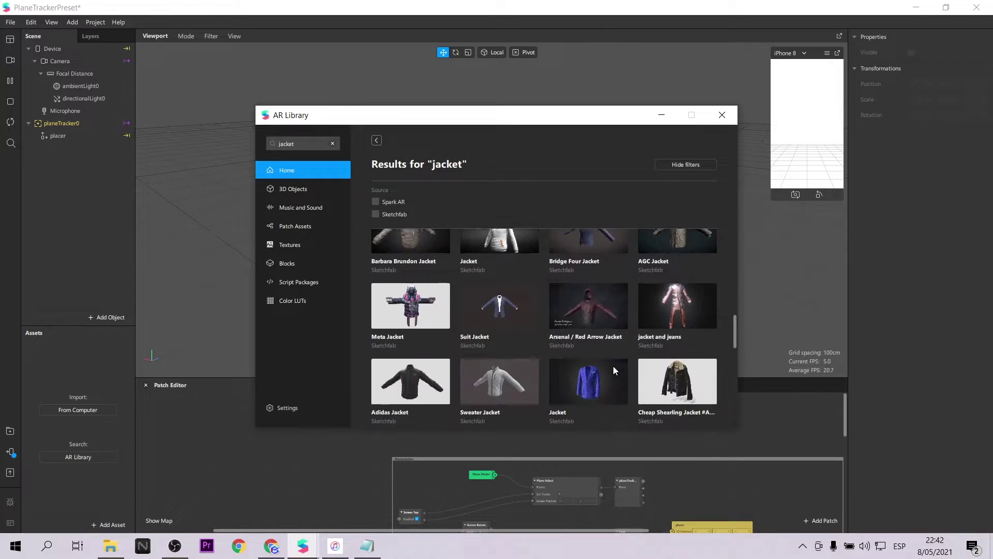
{"action": "scroll", "coordinate": [613, 365], "scroll_direction": "down", "scroll_amount": 5}
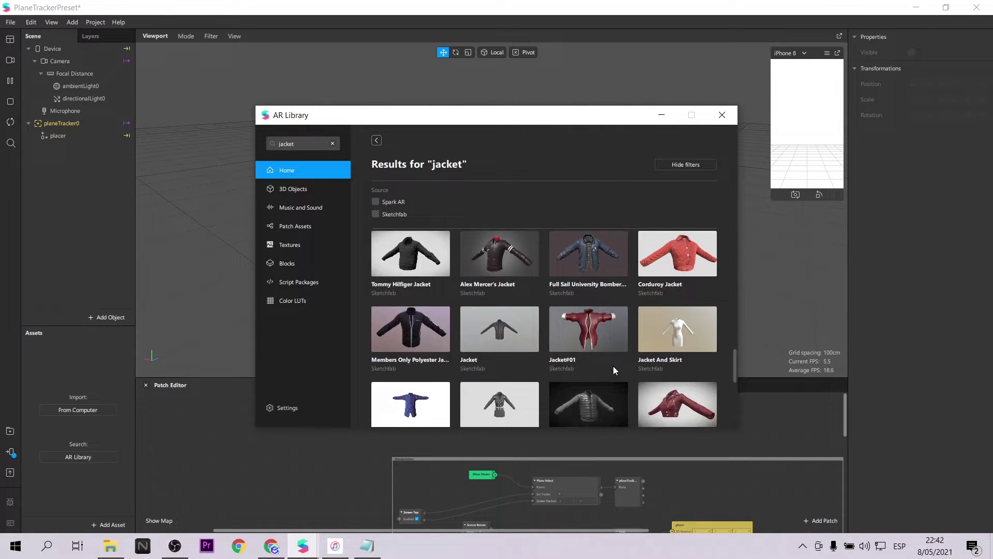
{"action": "scroll", "coordinate": [613, 366], "scroll_direction": "down", "scroll_amount": 5}
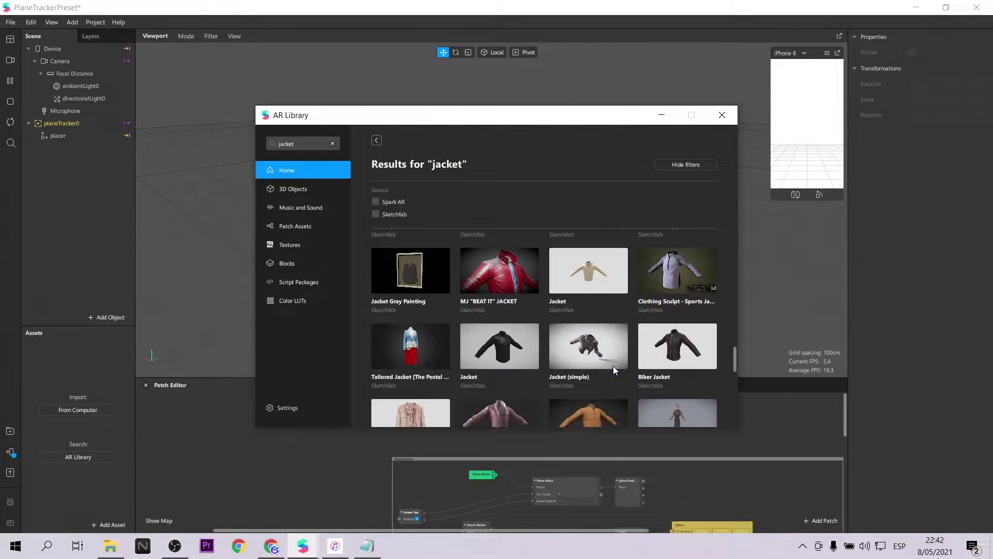
{"action": "scroll", "coordinate": [613, 365], "scroll_direction": "up", "scroll_amount": 1}
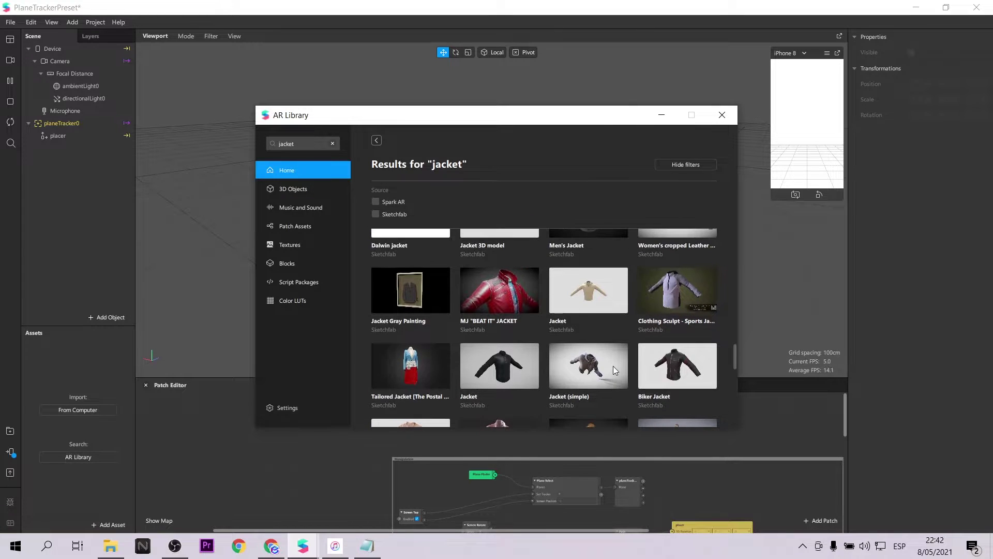
{"action": "scroll", "coordinate": [613, 365], "scroll_direction": "down", "scroll_amount": 5}
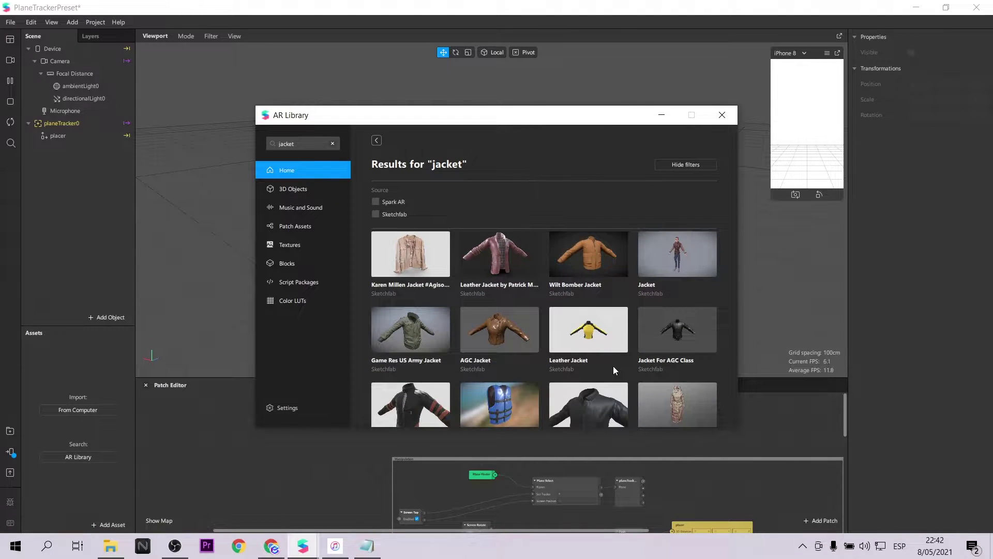
{"action": "scroll", "coordinate": [613, 366], "scroll_direction": "down", "scroll_amount": 5}
{"action": "left_click", "coordinate": [667, 313]}
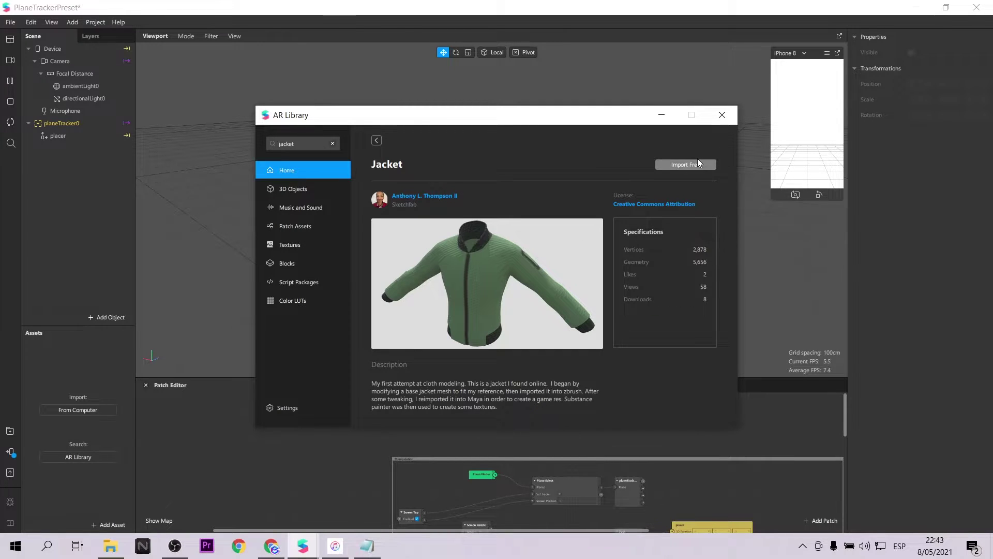
{"action": "left_click", "coordinate": [697, 164]}
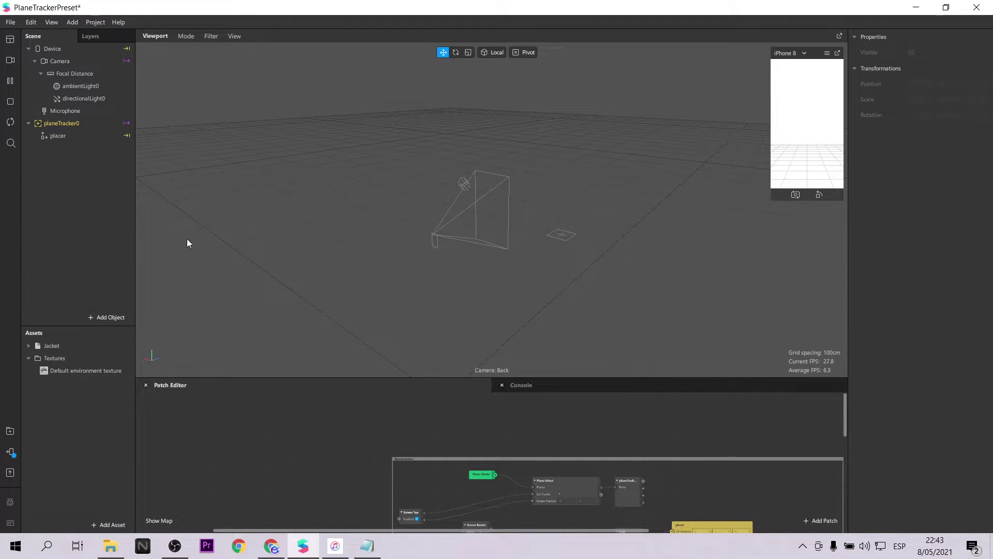
Place the Jacket asset under the plane tracker's placer and raise it to about 0.340 on Y
{"action": "left_click_drag", "start_coordinate": [52, 346], "coordinate": [77, 123]}
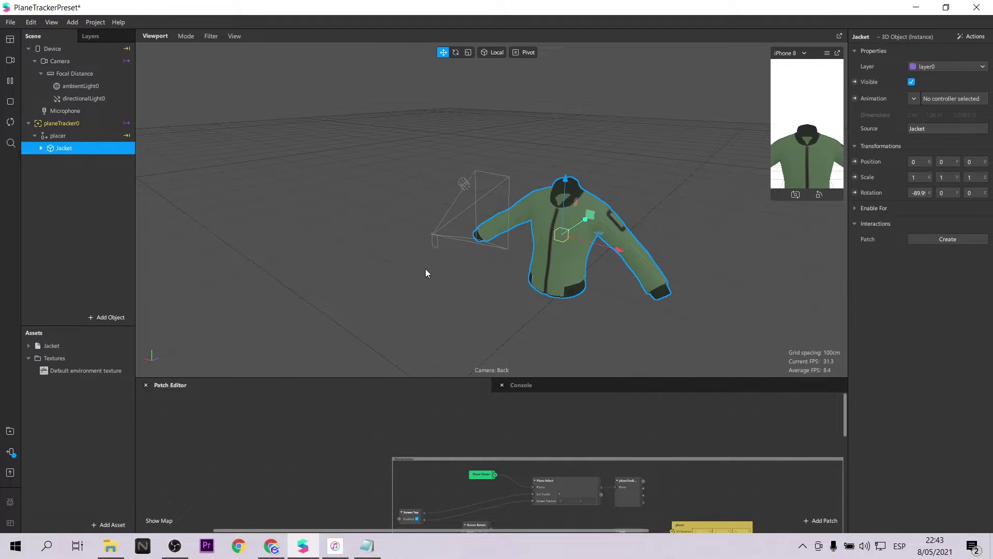
{"action": "left_click_drag", "start_coordinate": [426, 272], "coordinate": [491, 256]}
{"action": "left_click_drag", "start_coordinate": [528, 207], "coordinate": [529, 176]}
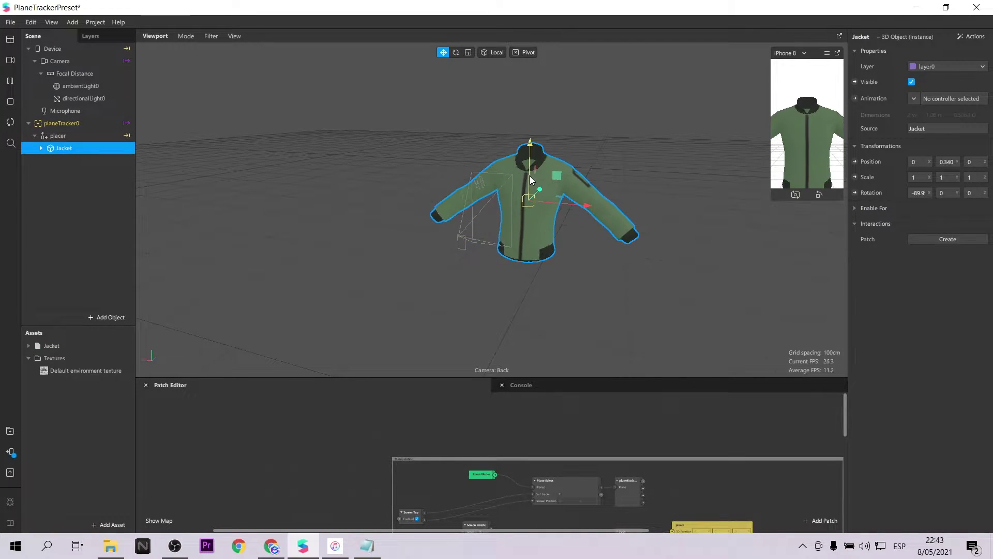
Set the jacket's scale to 0.6 on all three axes and move it back to about -0.30 on Z
{"action": "left_click", "coordinate": [919, 176]}
{"action": "type", "text": "0.6"}
{"action": "key", "text": "Return"}
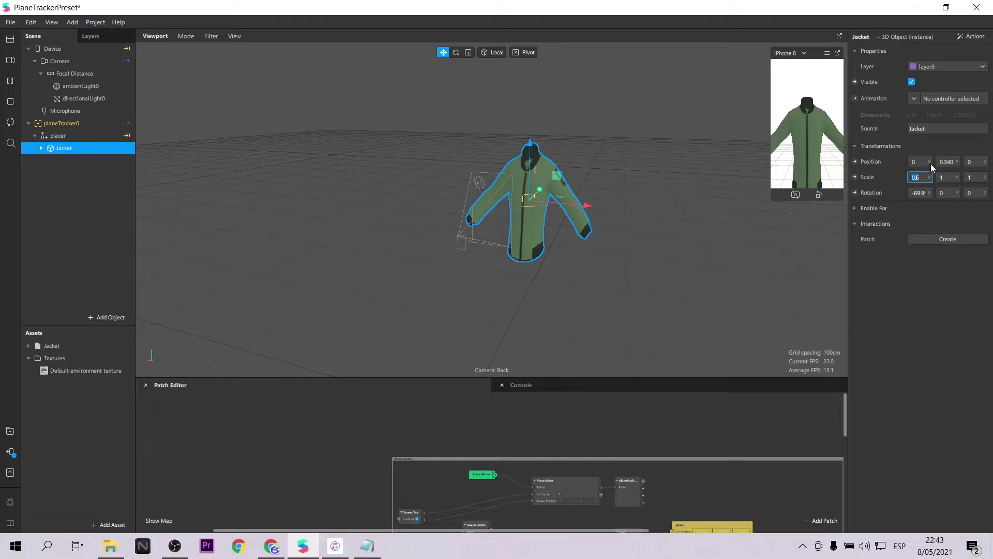
{"action": "left_click", "coordinate": [956, 175]}
{"action": "type", "text": "0.6"}
{"action": "key", "text": "Tab"}
{"action": "type", "text": "0.6"}
{"action": "key", "text": "Return"}
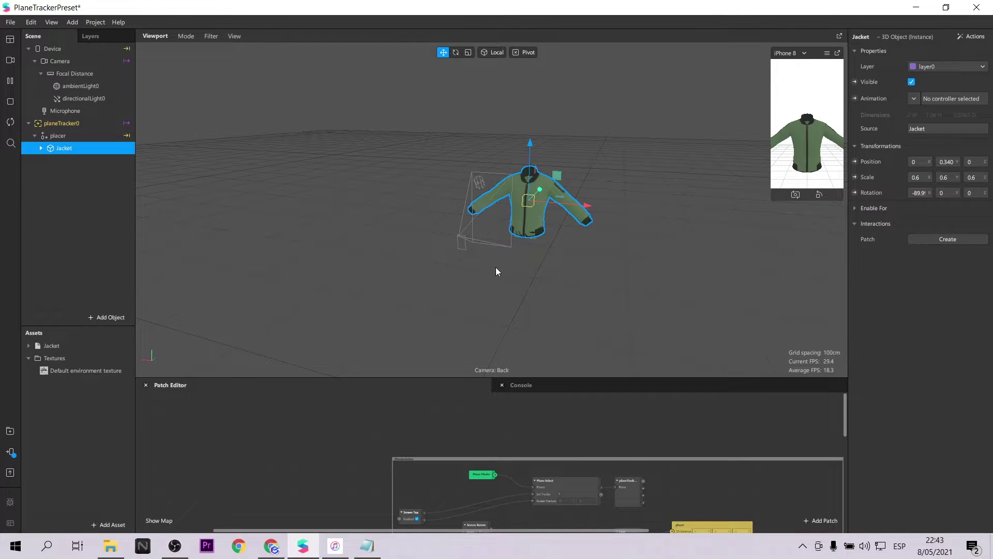
{"action": "left_click_drag", "start_coordinate": [543, 198], "coordinate": [651, 188]}
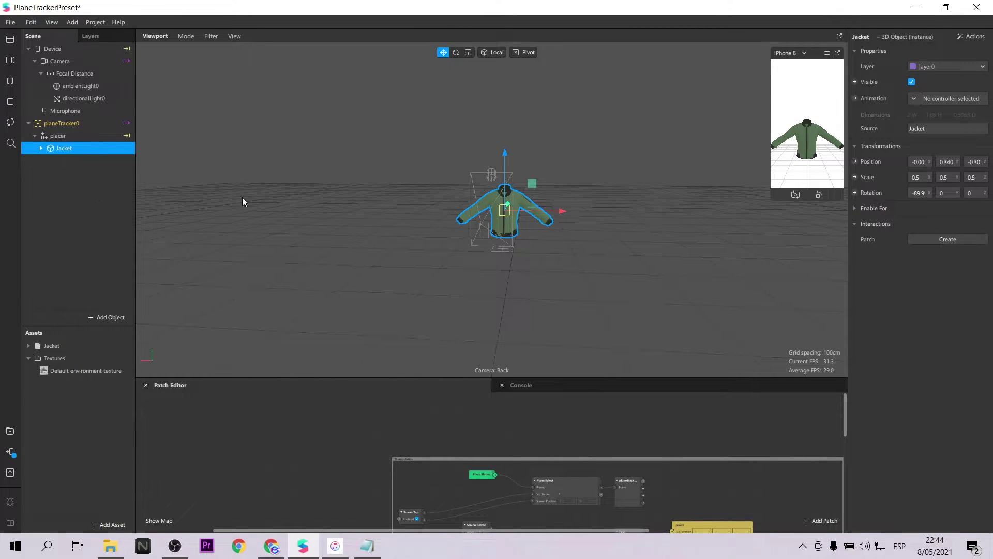
Expand the Jacket hierarchy down to the defaultMaterial mesh and assign it a newly created material
{"action": "left_click", "coordinate": [41, 148]}
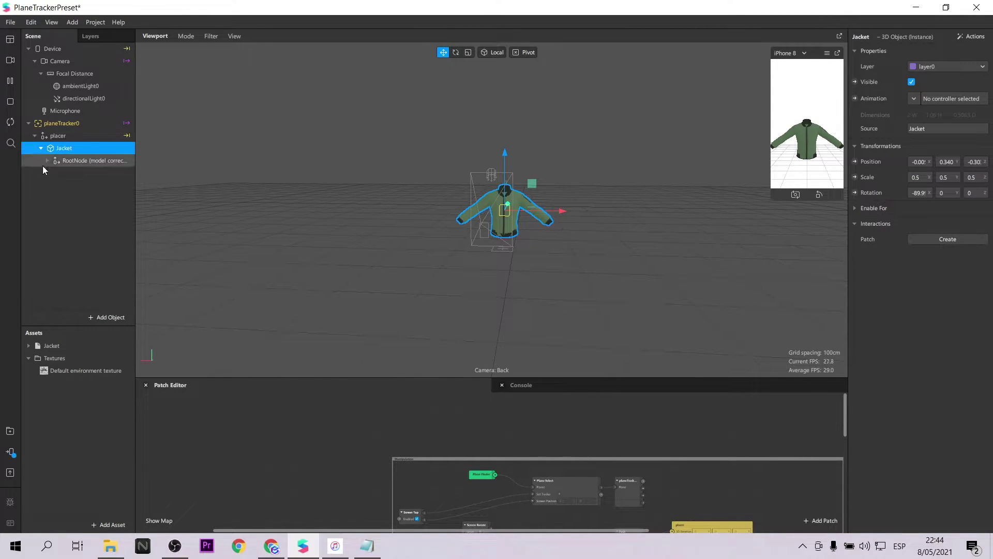
{"action": "left_click", "coordinate": [47, 161]}
{"action": "left_click", "coordinate": [57, 173]}
{"action": "left_click", "coordinate": [53, 173]}
{"action": "left_click", "coordinate": [60, 186]}
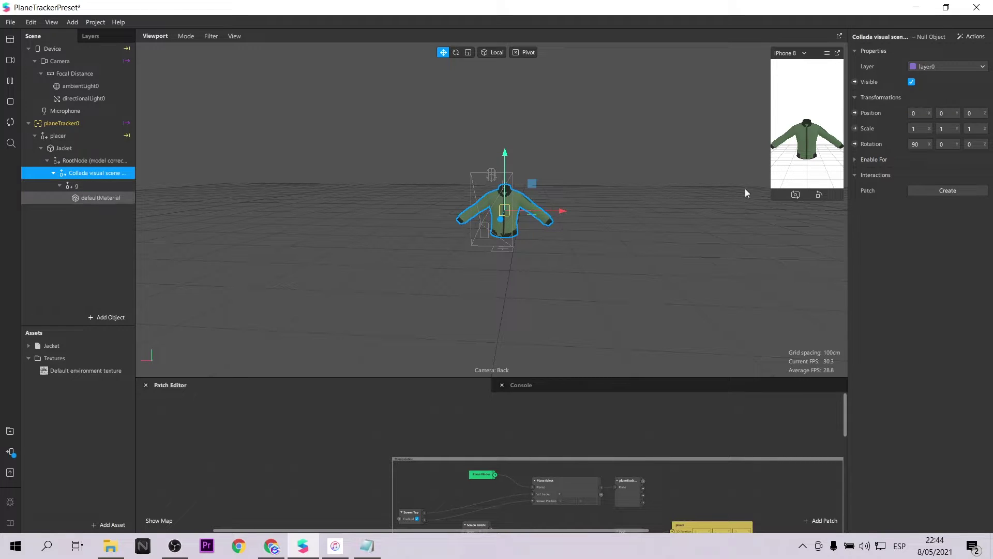
{"action": "left_click", "coordinate": [100, 197]}
{"action": "left_click", "coordinate": [883, 193]}
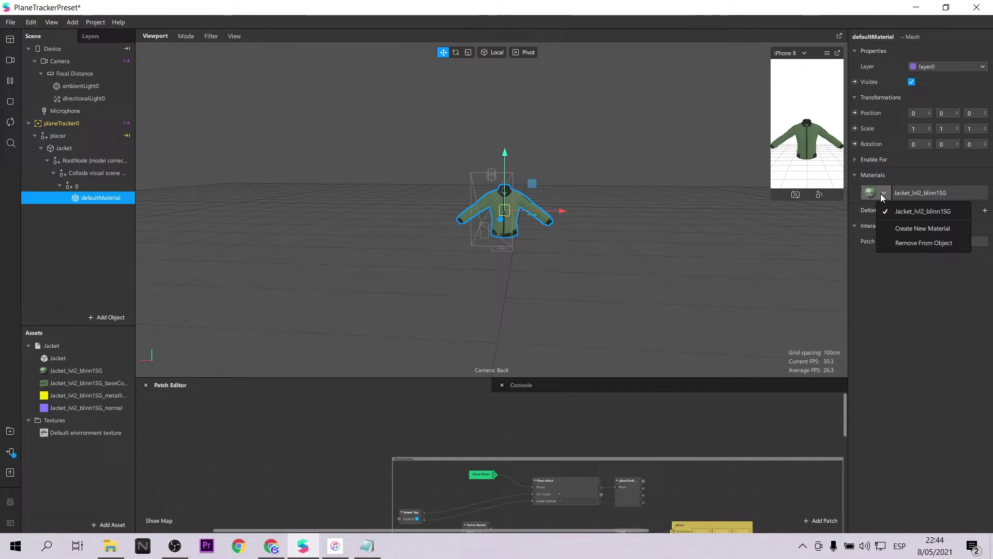
{"action": "left_click", "coordinate": [902, 228]}
Create a patch for material0's diffuse texture and move it to empty space above the existing patches
{"action": "left_click", "coordinate": [80, 434]}
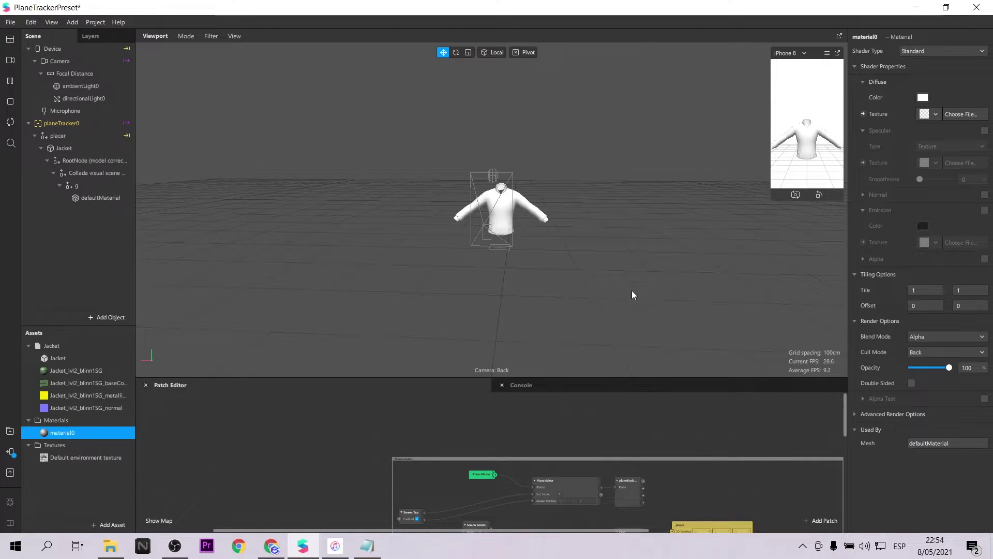
{"action": "double_click", "coordinate": [588, 411]}
{"action": "left_click", "coordinate": [423, 434]}
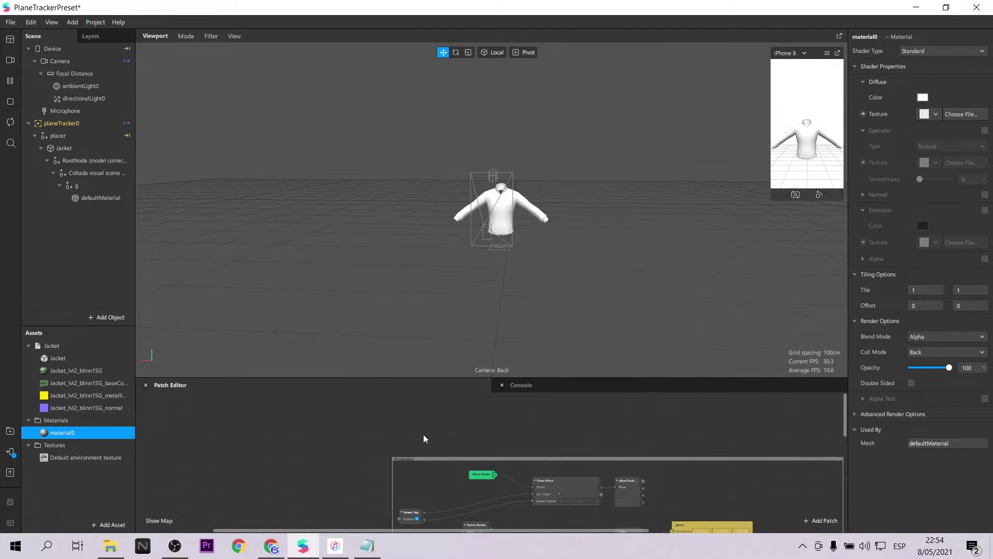
{"action": "scroll", "coordinate": [453, 431], "scroll_direction": "down", "scroll_amount": 3}
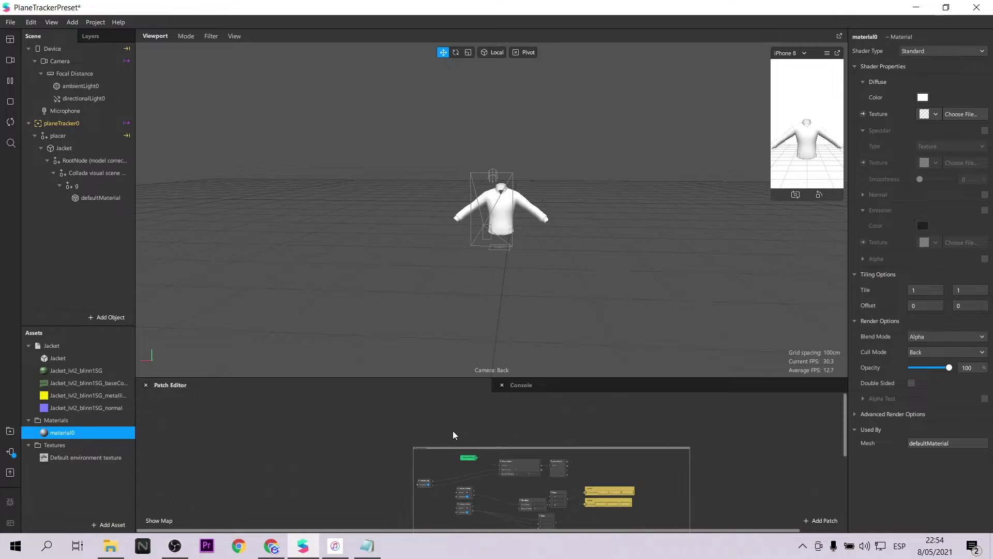
{"action": "scroll", "coordinate": [503, 438], "scroll_direction": "up", "scroll_amount": 3}
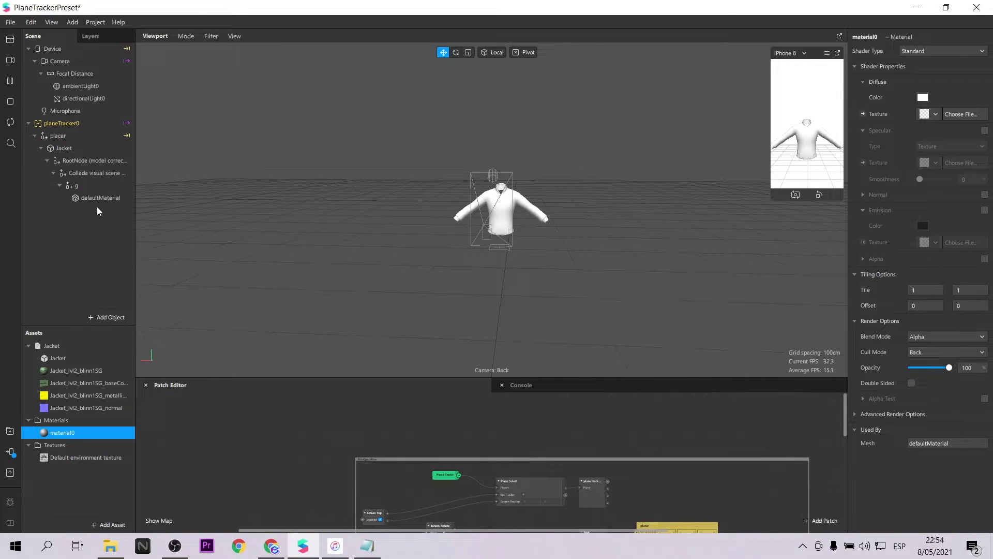
{"action": "left_click", "coordinate": [862, 114]}
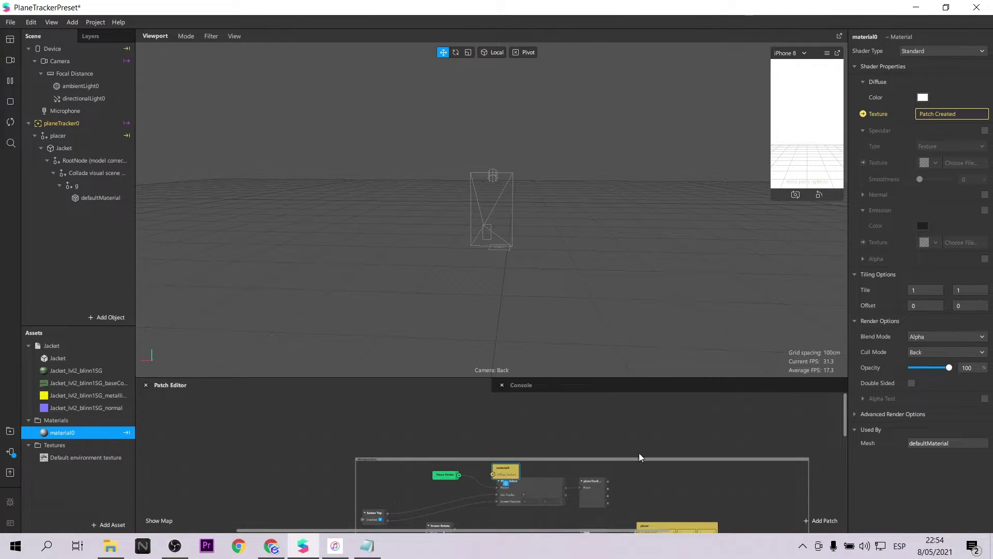
{"action": "left_click_drag", "start_coordinate": [514, 474], "coordinate": [664, 432]}
Add texture extraction to the Camera and place the cameraTexture0 patch well before the material0 patch
{"action": "left_click", "coordinate": [78, 66]}
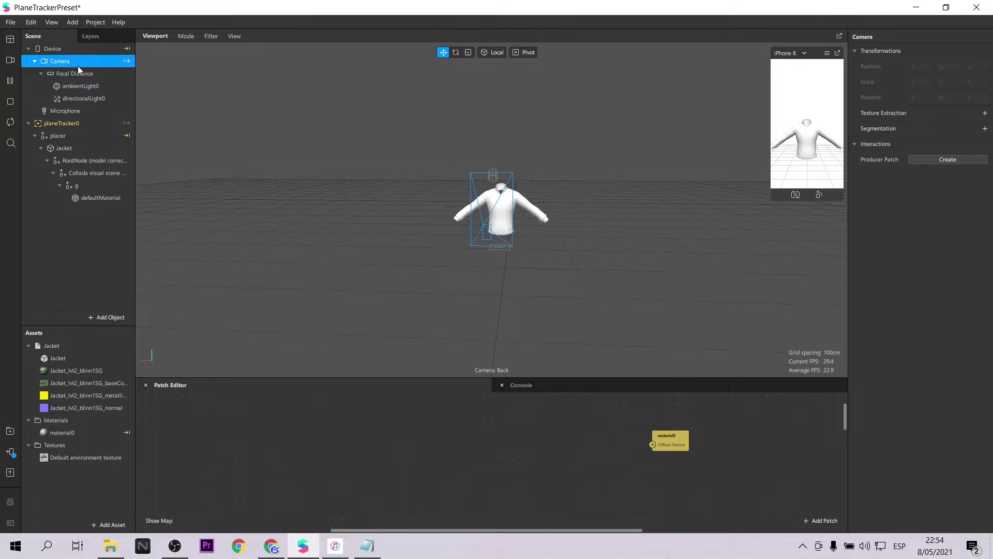
{"action": "left_click", "coordinate": [985, 113]}
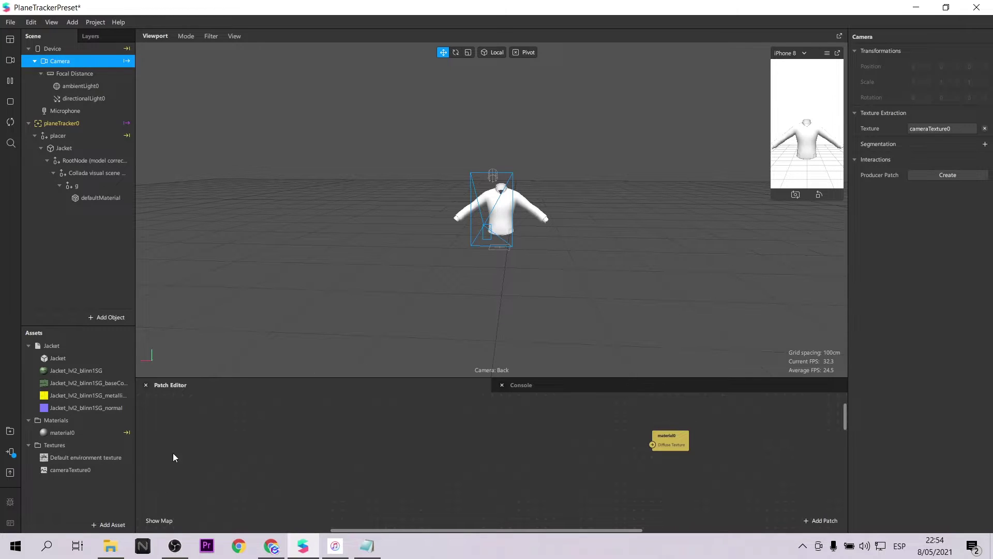
{"action": "left_click", "coordinate": [63, 469]}
{"action": "left_click_drag", "start_coordinate": [63, 471], "coordinate": [351, 418]}
Add a Texture Sampler patch and connect it between cameraTexture0 and material0's diffuse texture, with material0 moved further away
{"action": "left_click", "coordinate": [483, 446]}
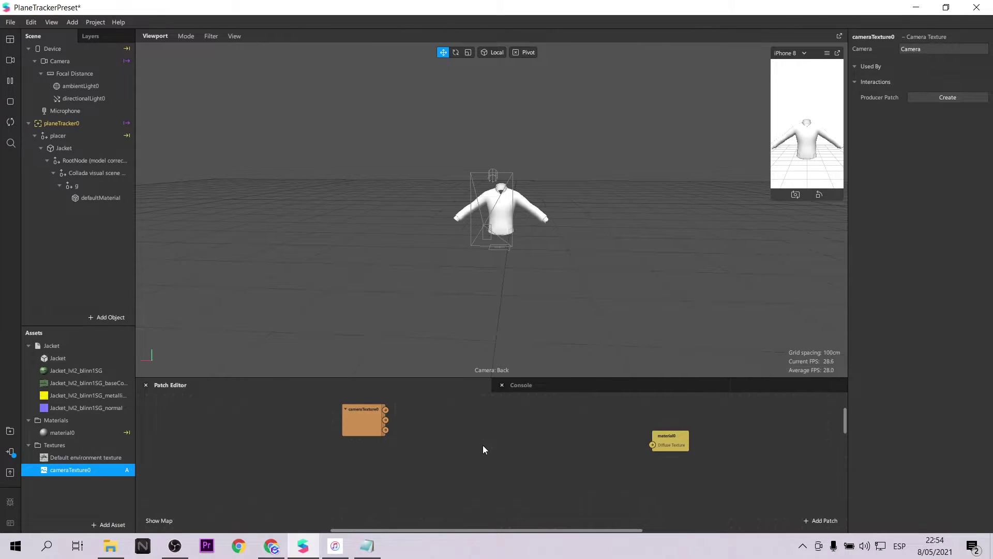
{"action": "double_click", "coordinate": [483, 448]}
{"action": "type", "text": "text"}
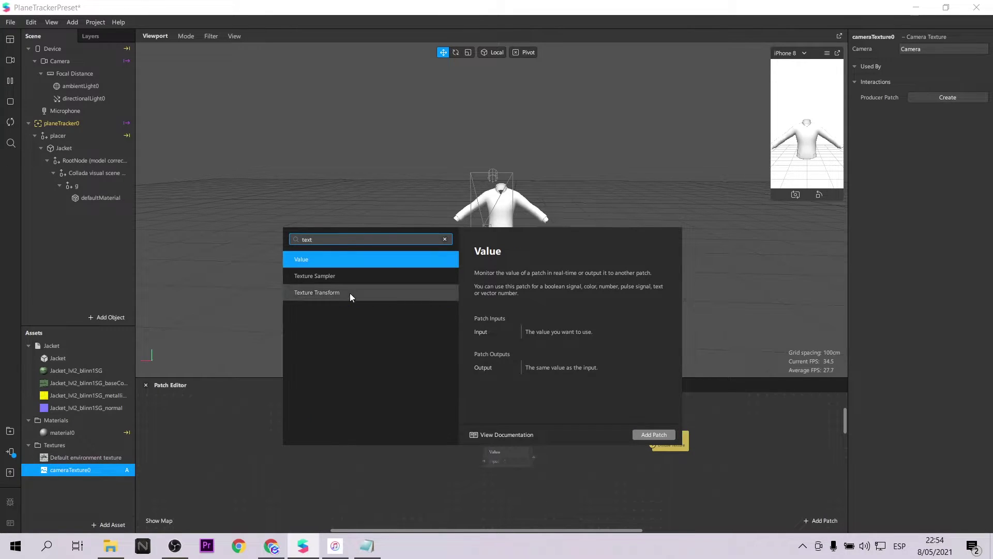
{"action": "left_click", "coordinate": [342, 280]}
{"action": "left_click", "coordinate": [654, 434]}
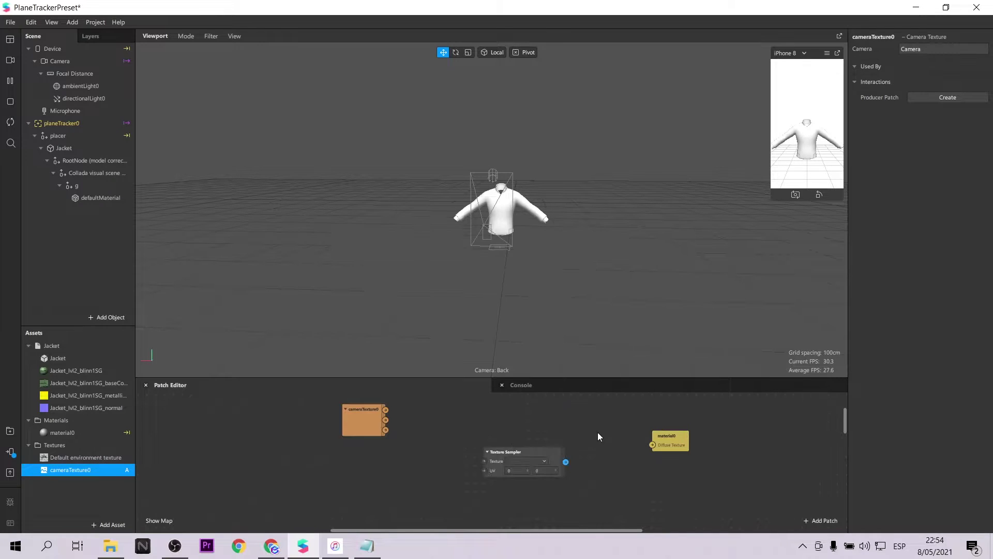
{"action": "left_click_drag", "start_coordinate": [503, 455], "coordinate": [494, 411]}
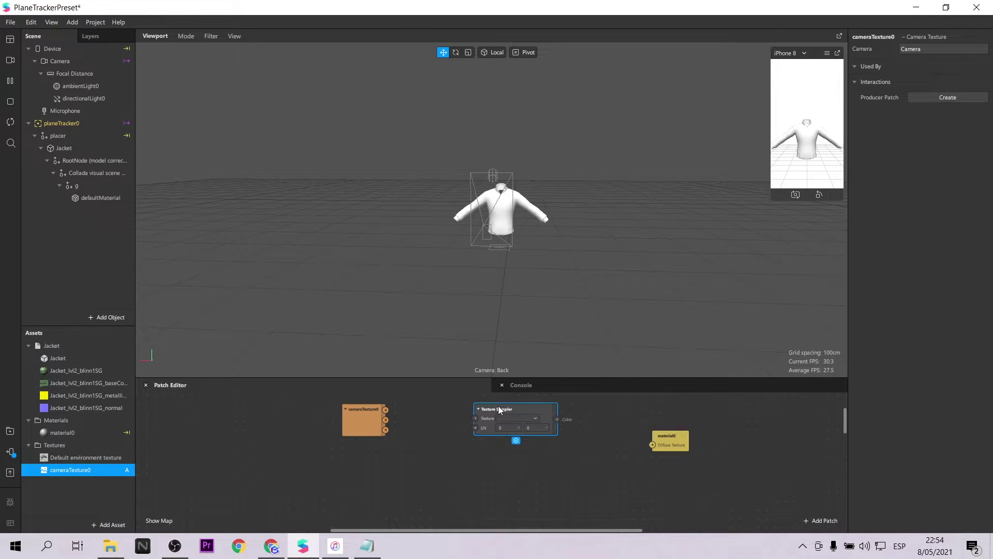
{"action": "left_click_drag", "start_coordinate": [385, 410], "coordinate": [475, 418]}
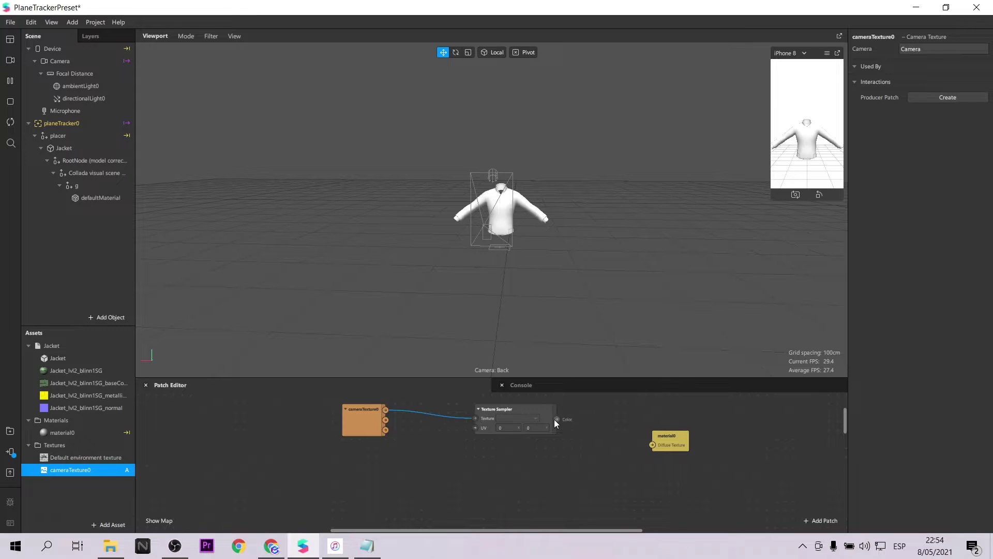
{"action": "mouse_move", "coordinate": [557, 419]}
{"action": "left_mouse_down"}
{"action": "mouse_move", "coordinate": [658, 446]}
{"action": "mouse_move", "coordinate": [714, 430]}
{"action": "left_mouse_up"}
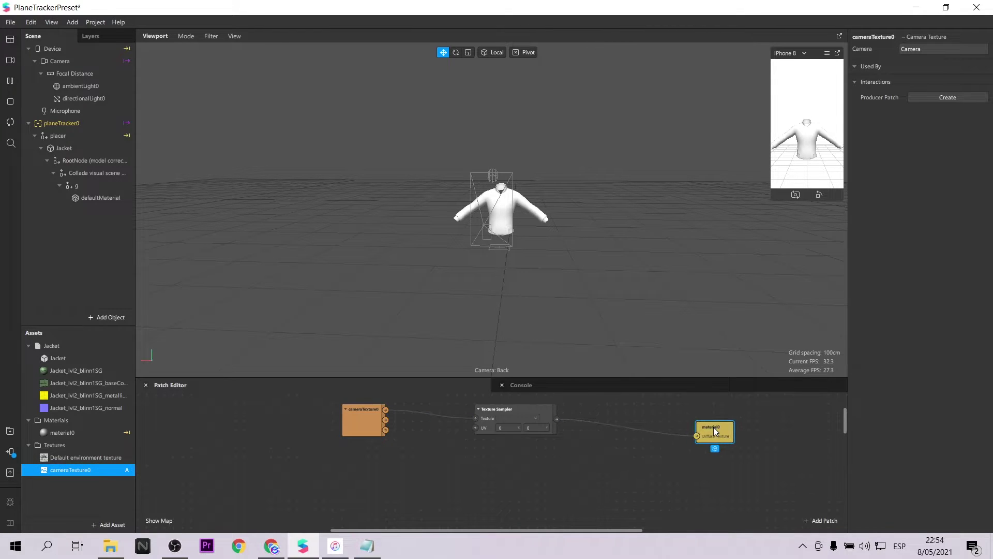
Place a Device patch below cameraTexture0 and add a Divide patch beside it
{"action": "left_click", "coordinate": [82, 48]}
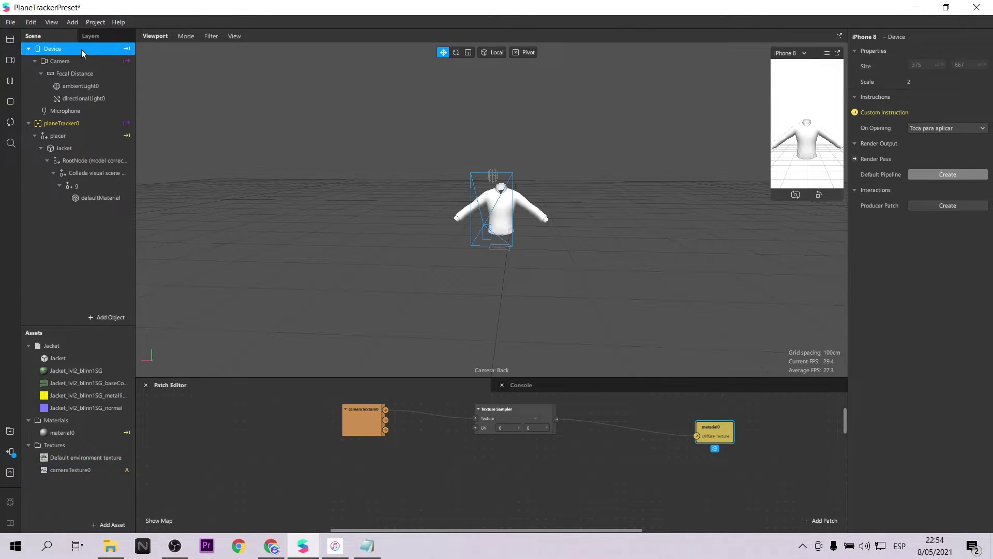
{"action": "left_click_drag", "start_coordinate": [369, 473], "coordinate": [364, 473]}
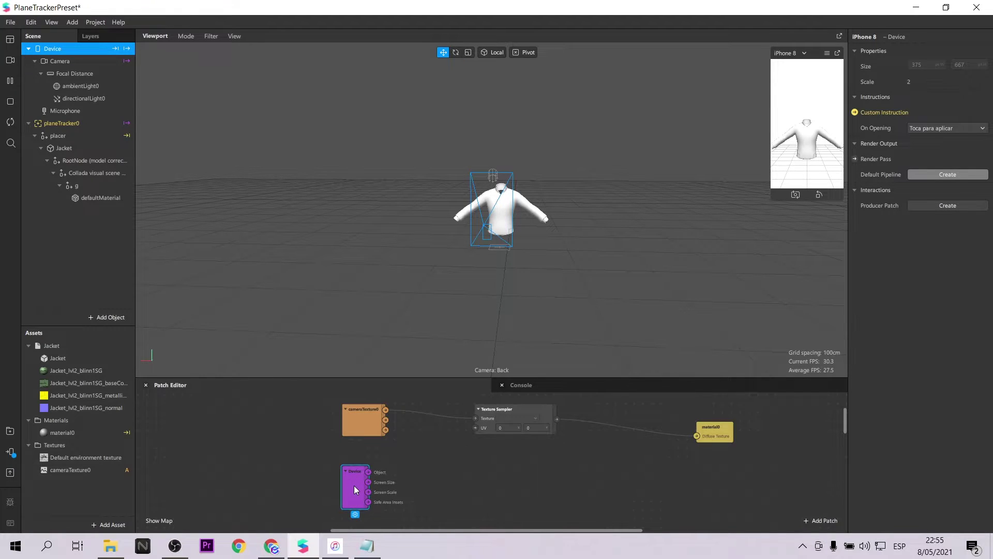
{"action": "double_click", "coordinate": [482, 482]}
{"action": "type", "text": "d"}
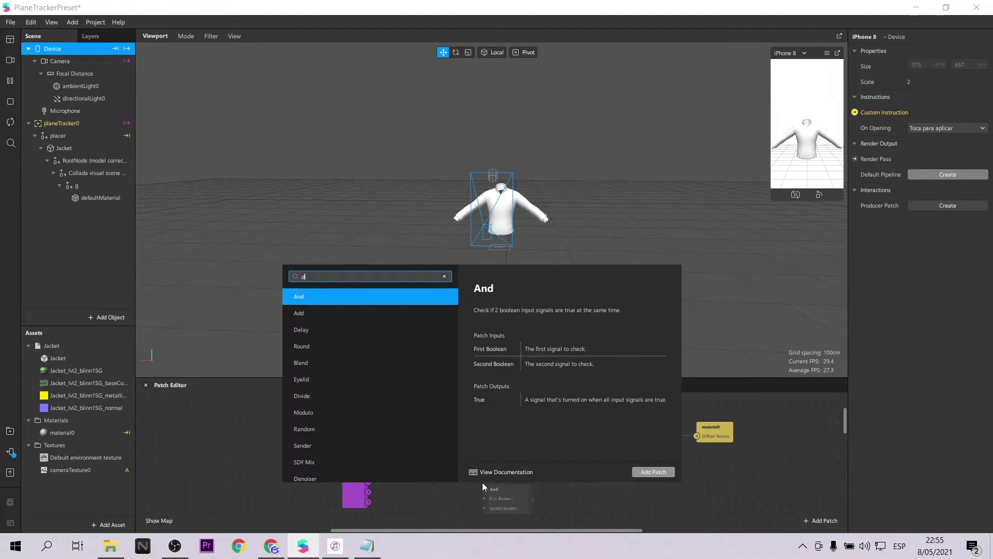
{"action": "type", "text": "ivide"}
{"action": "key", "text": "Return"}
{"action": "left_click_drag", "start_coordinate": [505, 505], "coordinate": [483, 469]}
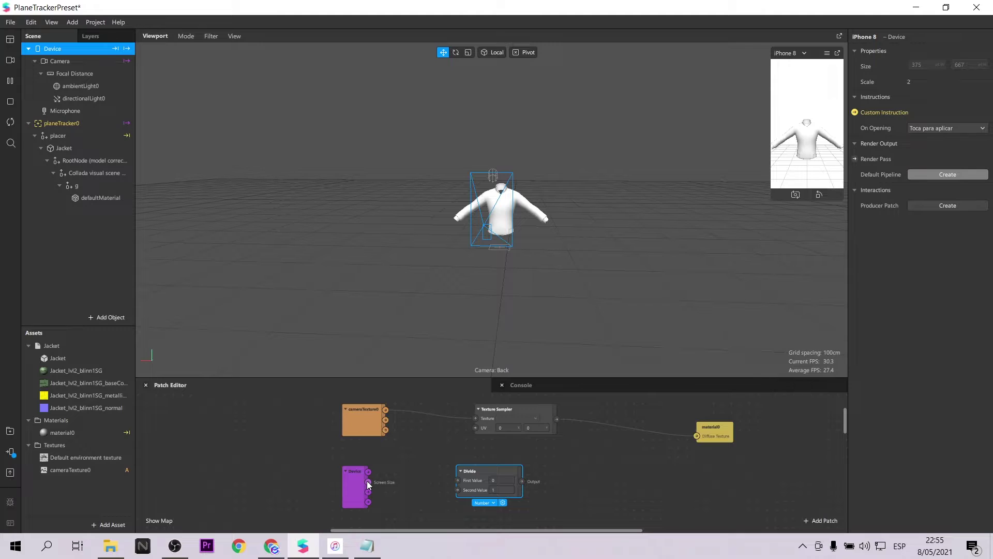
Connect the Device's Screen Size to Divide's second value and Divide's output to the Texture Sampler's UV, spacing the patches further apart
{"action": "left_click_drag", "start_coordinate": [368, 482], "coordinate": [457, 490]}
{"action": "left_click_drag", "start_coordinate": [538, 411], "coordinate": [627, 410]}
{"action": "left_click_drag", "start_coordinate": [713, 429], "coordinate": [766, 420]}
{"action": "left_click_drag", "start_coordinate": [521, 481], "coordinate": [564, 427]}
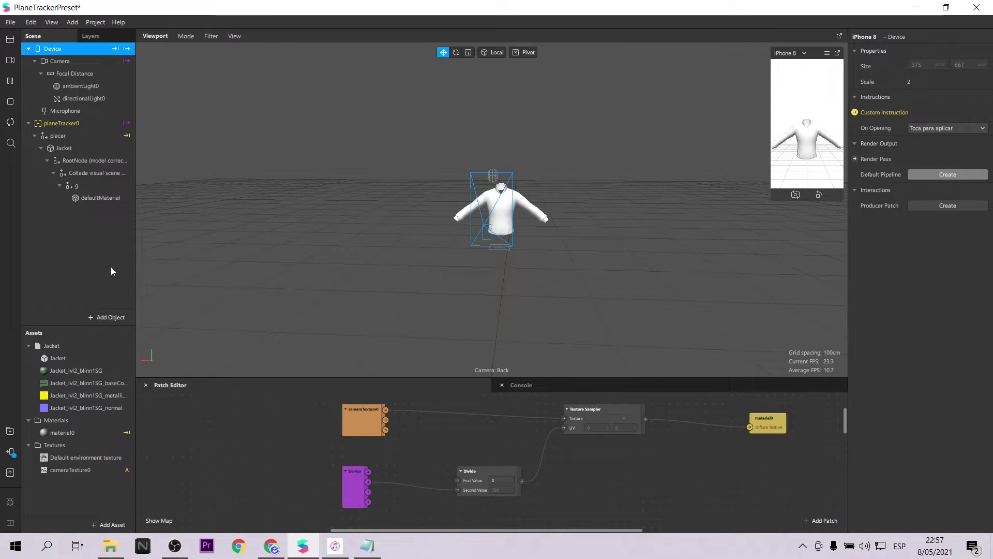
Add a null object as a child of planeTracker0
{"action": "left_click", "coordinate": [88, 148]}
{"action": "left_click", "coordinate": [85, 122]}
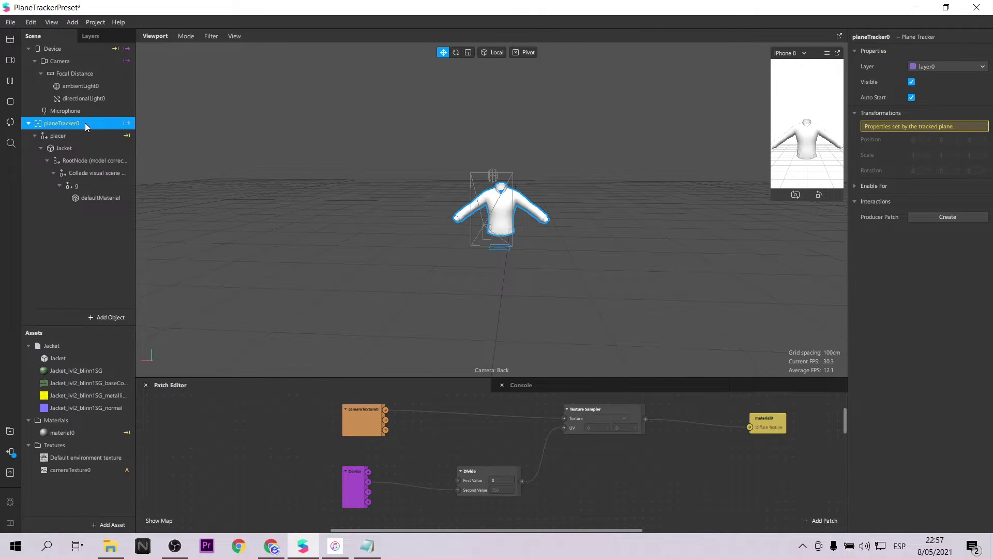
{"action": "right_click", "coordinate": [85, 123]}
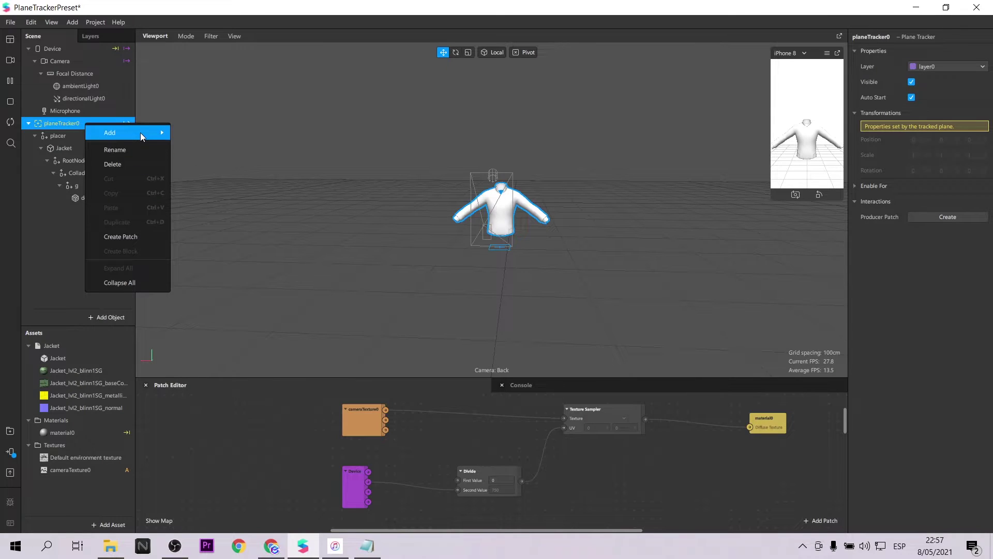
{"action": "mouse_move", "coordinate": [140, 133]}
{"action": "left_click", "coordinate": [222, 206]}
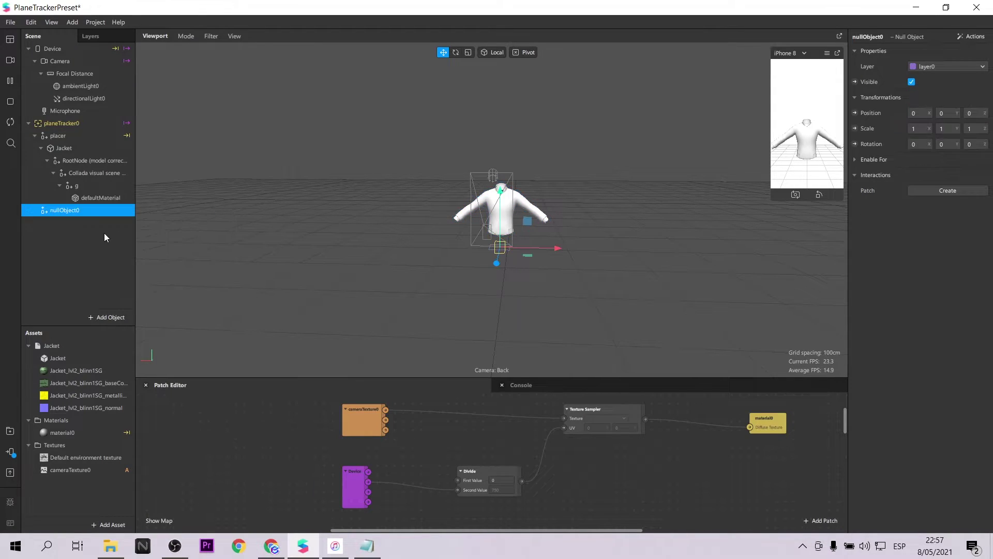
Add a plane inside nullObject0 and raise the null object to about 0.33 on Y, at the jacket's chest
{"action": "right_click", "coordinate": [73, 210]}
{"action": "mouse_move", "coordinate": [97, 214]}
{"action": "left_click", "coordinate": [195, 279]}
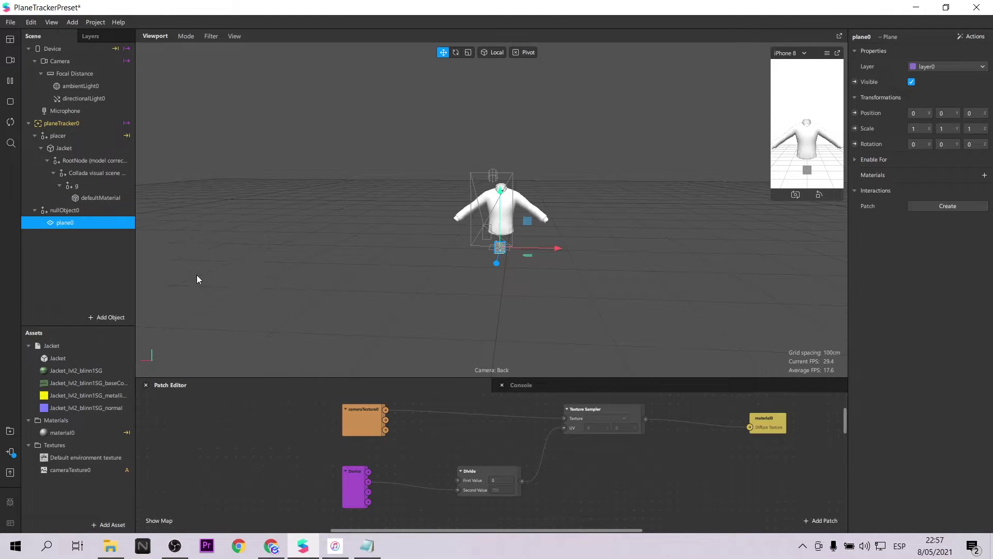
{"action": "left_click", "coordinate": [93, 210]}
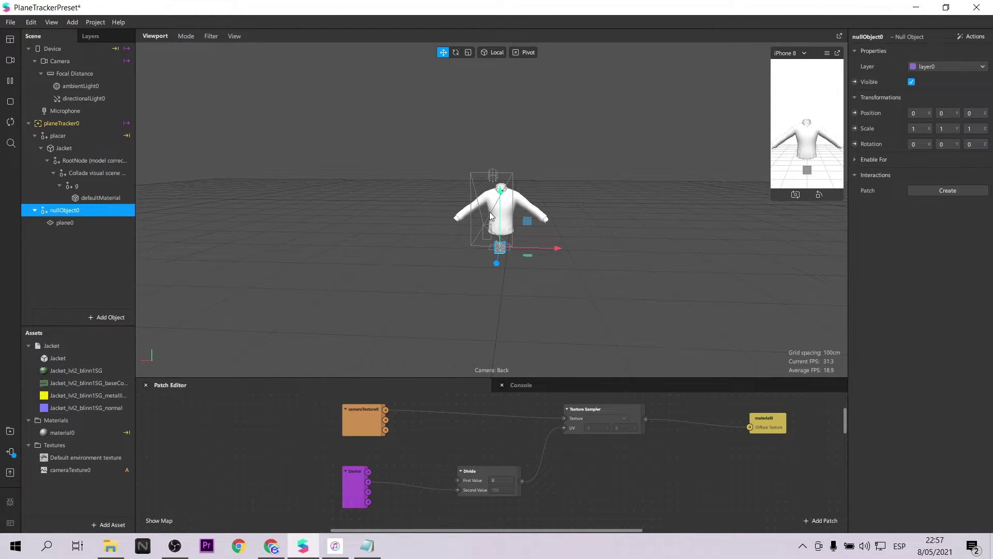
{"action": "left_click_drag", "start_coordinate": [501, 197], "coordinate": [501, 159]}
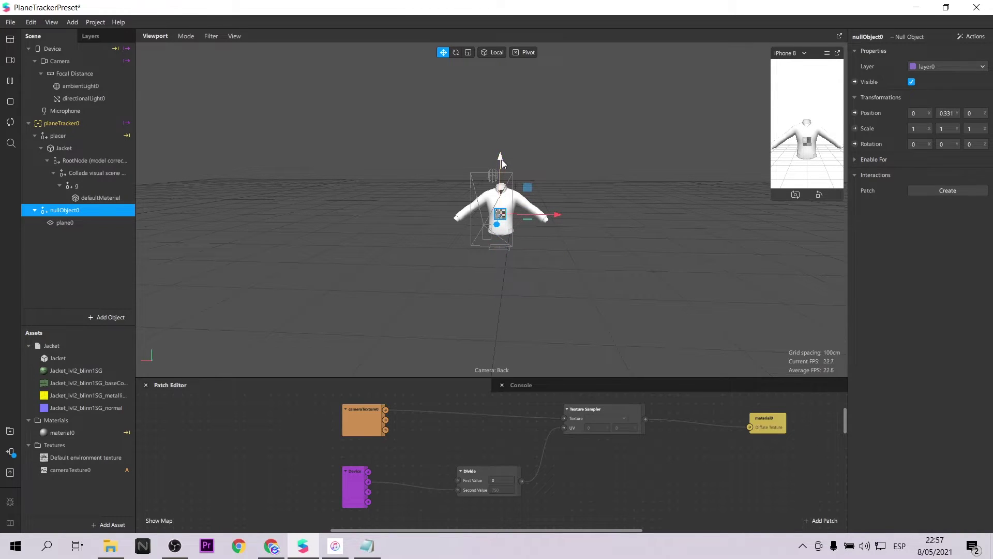
Set plane0's scale to 0.5 on all three axes and move it forward to about 0.084 on Z, in front of the jacket
{"action": "key", "text": "Down"}
{"action": "left_click", "coordinate": [919, 129]}
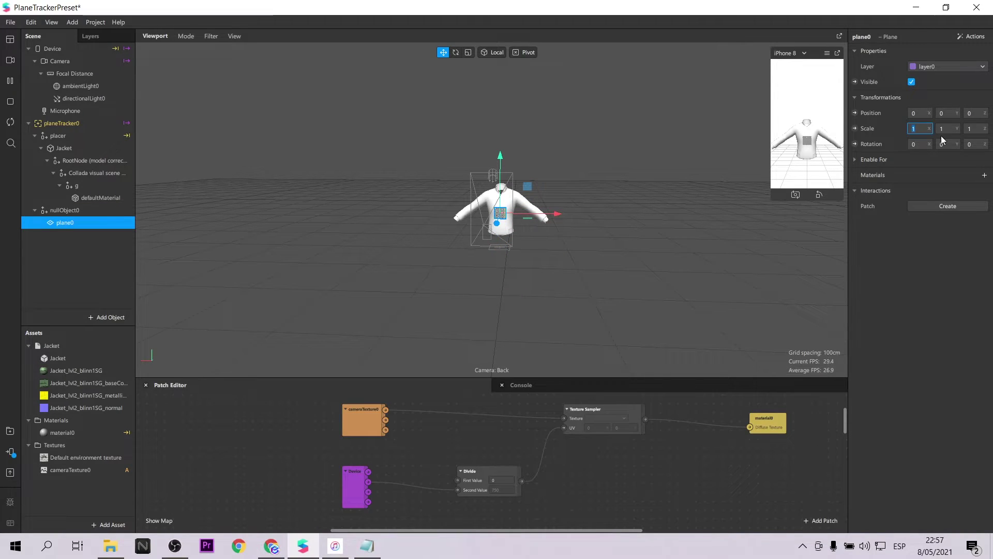
{"action": "type", "text": "0.5"}
{"action": "key", "text": "Return"}
{"action": "left_click", "coordinate": [941, 128]}
{"action": "type", "text": "0.5"}
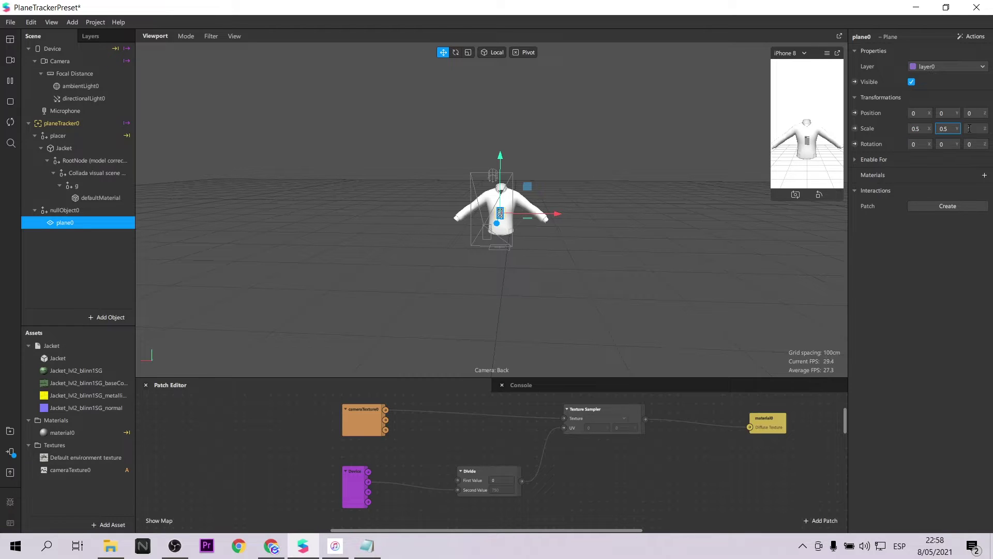
{"action": "left_click", "coordinate": [969, 128]}
{"action": "type", "text": "0.5"}
{"action": "left_click_drag", "start_coordinate": [497, 223], "coordinate": [495, 236]}
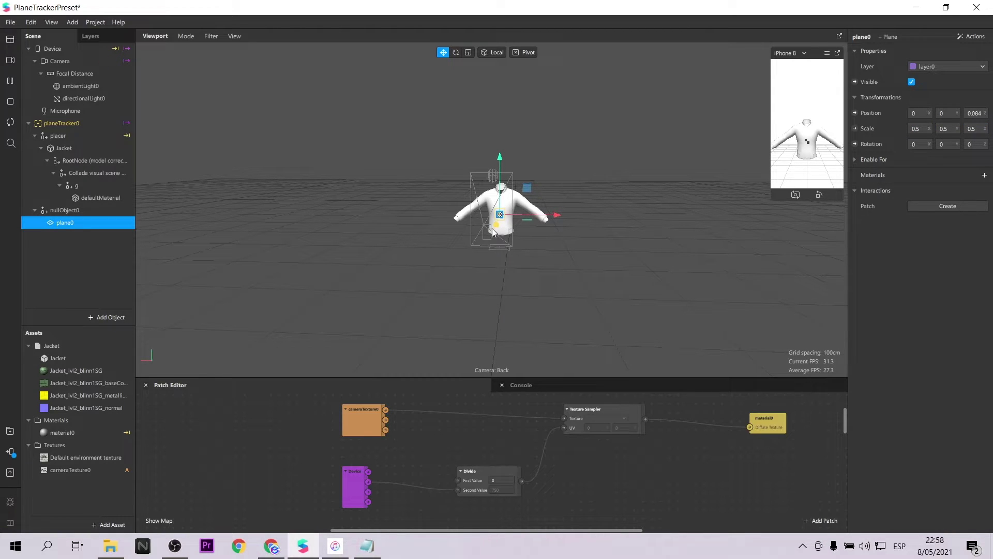
{"action": "scroll", "coordinate": [688, 295], "scroll_direction": "up", "scroll_amount": 5}
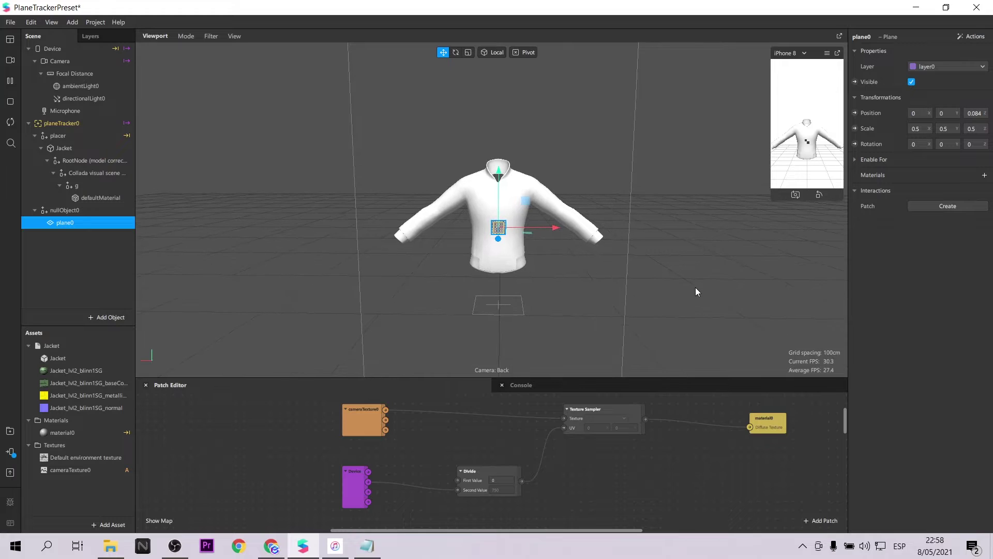
Assign a newly created material to plane0 and move the camera texture patches up, away from the plane-finding patches
{"action": "left_click", "coordinate": [984, 176]}
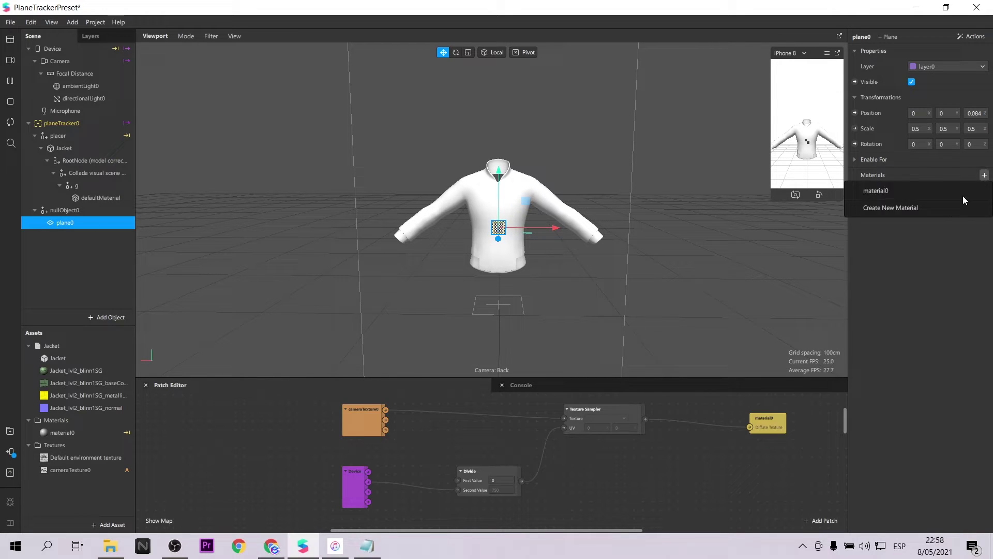
{"action": "left_click", "coordinate": [929, 209]}
{"action": "scroll", "coordinate": [731, 461], "scroll_direction": "down", "scroll_amount": 2}
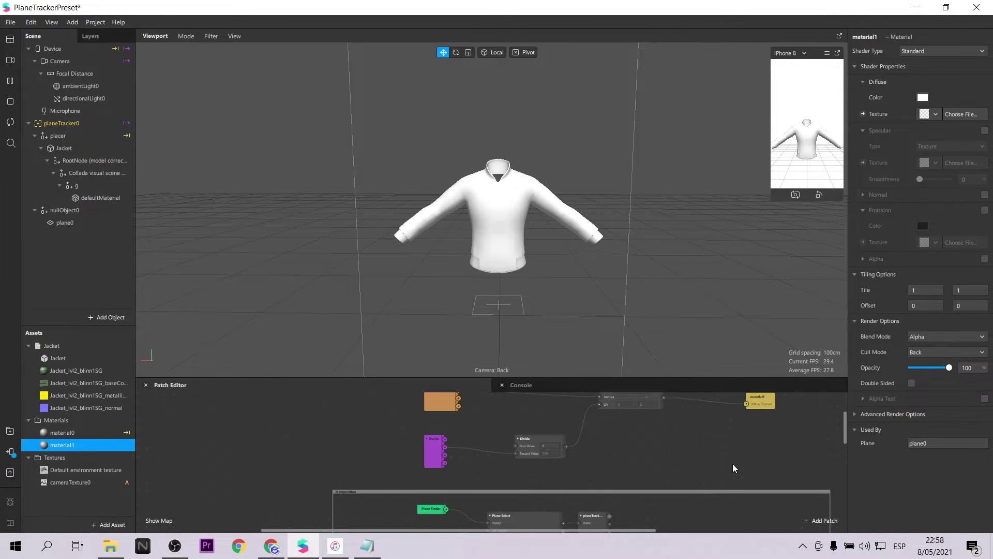
{"action": "left_click_drag", "start_coordinate": [389, 406], "coordinate": [809, 511]}
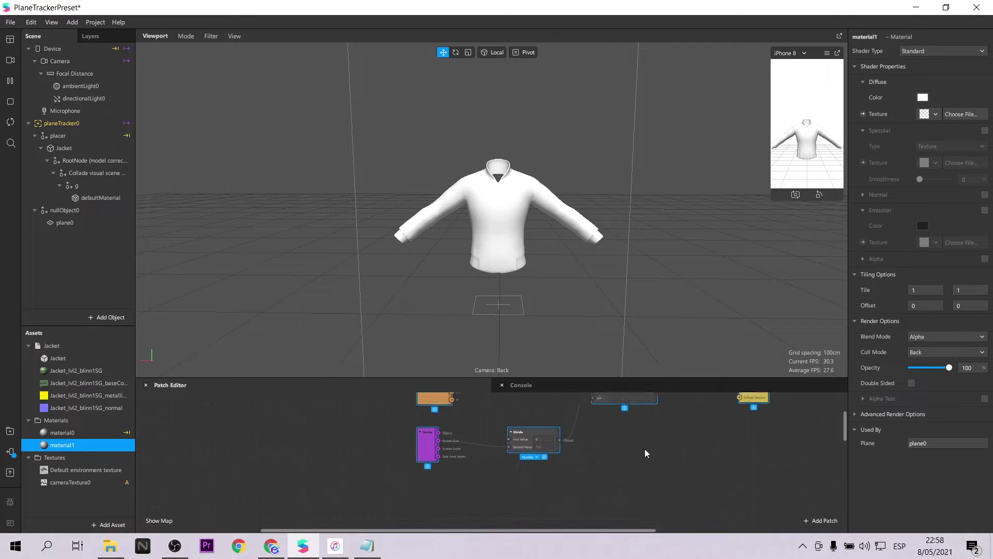
{"action": "scroll", "coordinate": [644, 448], "scroll_direction": "down", "scroll_amount": 1}
Set material1 to the Flat shader with 41% opacity and create a patch for its diffuse texture below material0's patch
{"action": "left_click", "coordinate": [943, 51]}
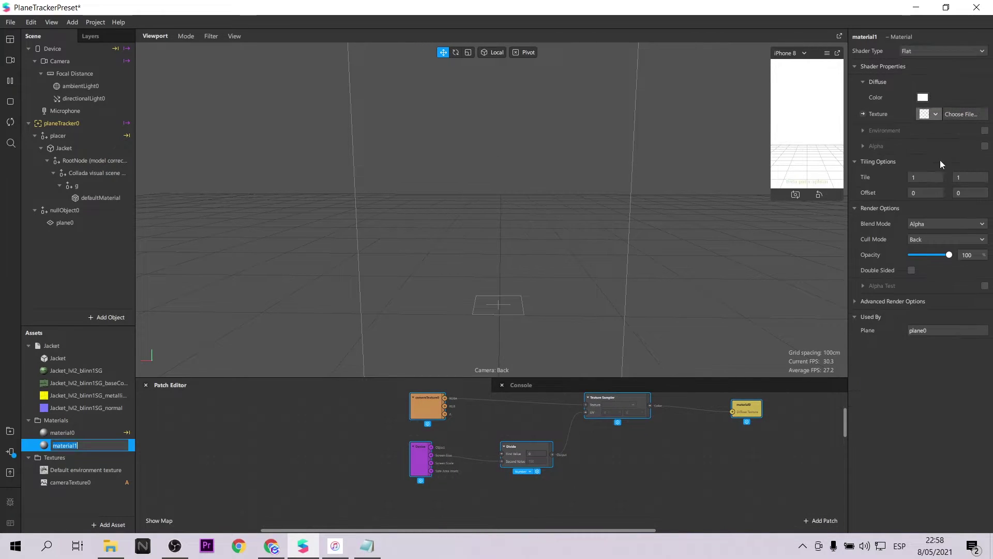
{"action": "left_click_drag", "start_coordinate": [949, 254], "coordinate": [940, 255]}
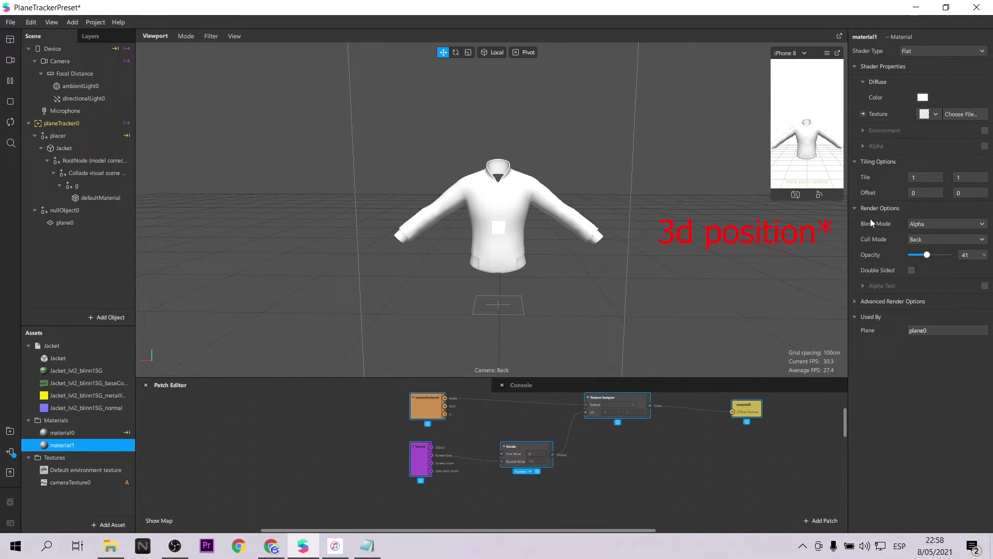
{"action": "left_click", "coordinate": [862, 114]}
{"action": "left_click_drag", "start_coordinate": [499, 470], "coordinate": [783, 501]}
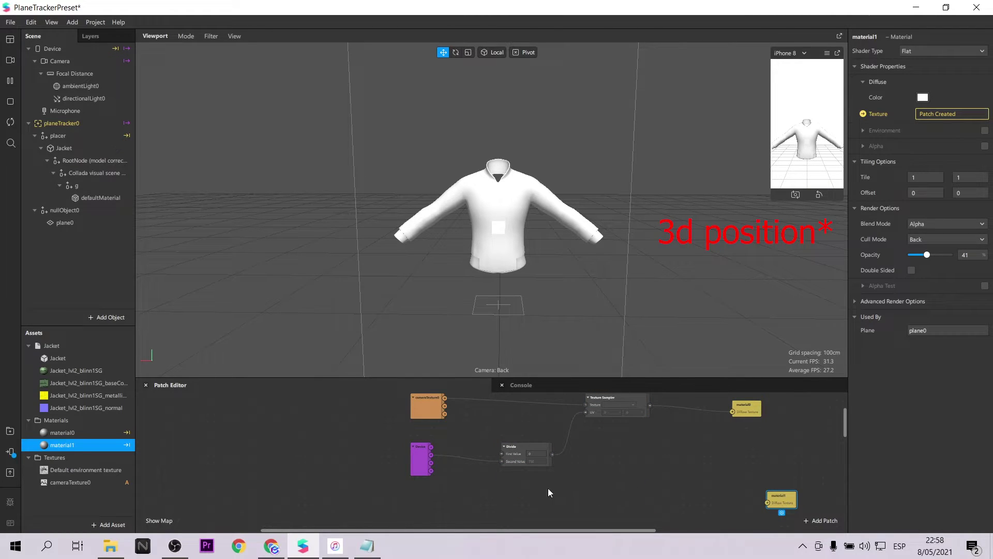
Move the Device and Divide patches slightly up and add a Screen Pan patch in the empty space below the Device patch
{"action": "left_click", "coordinate": [420, 458]}
{"action": "left_click", "coordinate": [518, 427]}
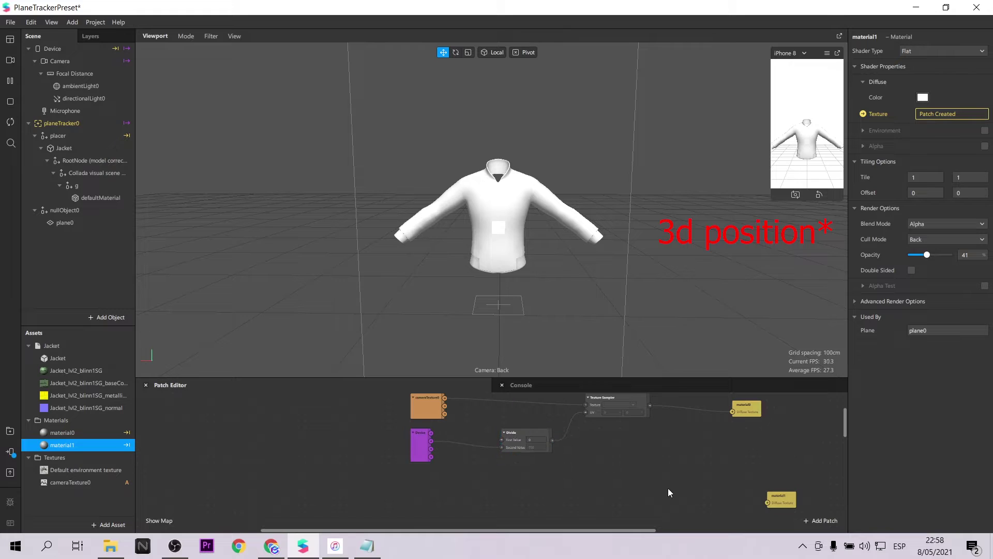
{"action": "scroll", "coordinate": [668, 488], "scroll_direction": "down", "scroll_amount": 3}
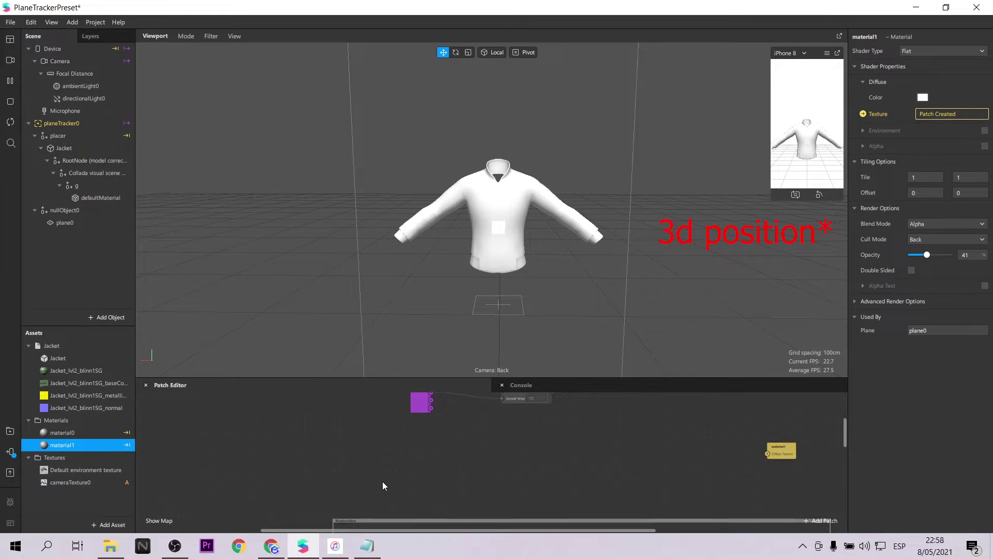
{"action": "double_click", "coordinate": [375, 454]}
{"action": "type", "text": "scree"}
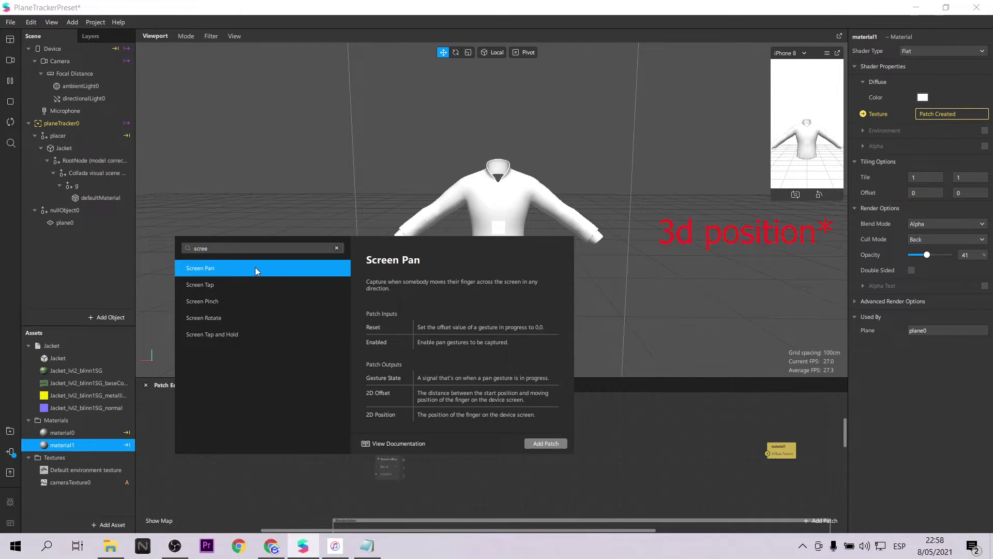
{"action": "left_click", "coordinate": [546, 444]}
{"action": "left_click_drag", "start_coordinate": [388, 465], "coordinate": [402, 465]}
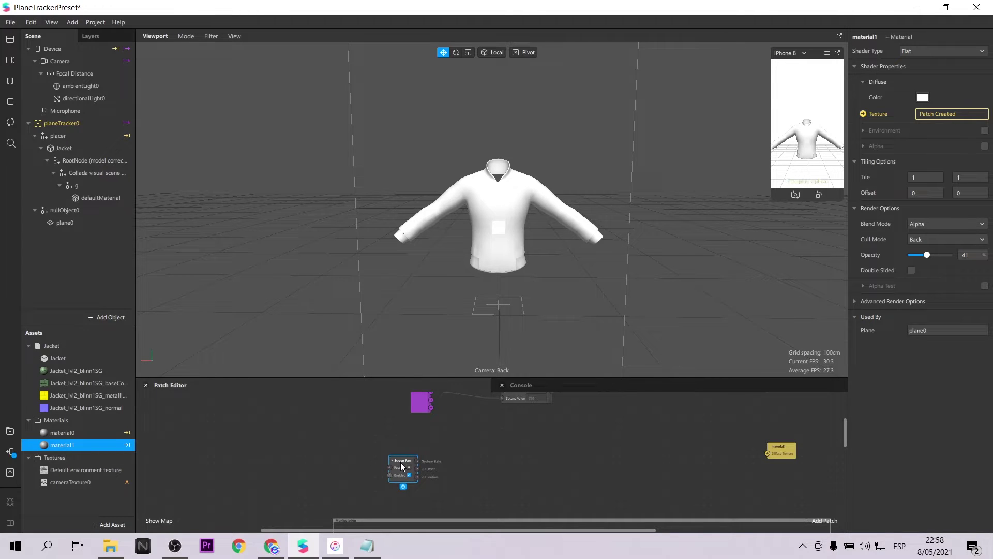
Connect Screen Pan's 2D Position to Divide's first value and adjust the Screen Pan patch's placement
{"action": "scroll", "coordinate": [475, 467], "scroll_direction": "up", "scroll_amount": 3}
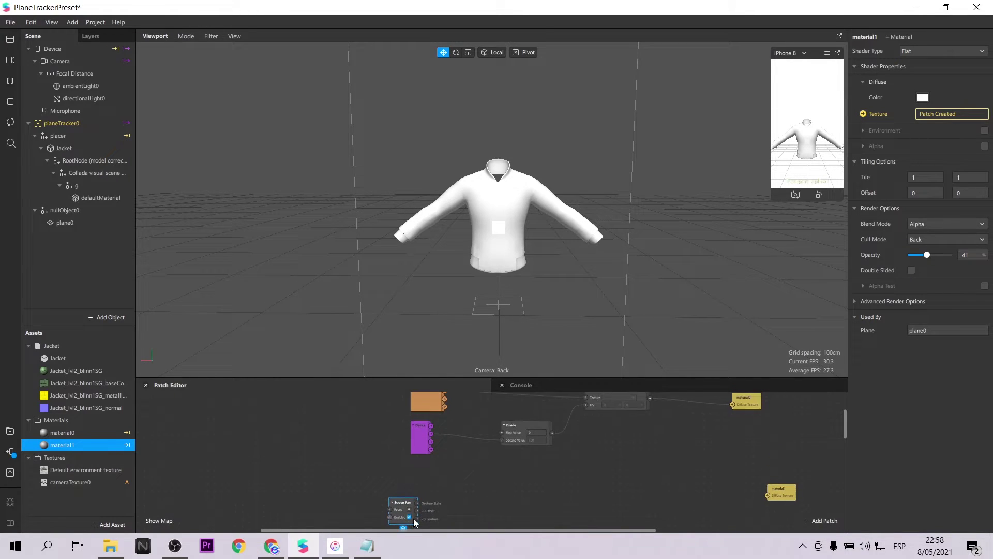
{"action": "left_click_drag", "start_coordinate": [417, 518], "coordinate": [505, 439]}
{"action": "left_click_drag", "start_coordinate": [401, 498], "coordinate": [393, 492]}
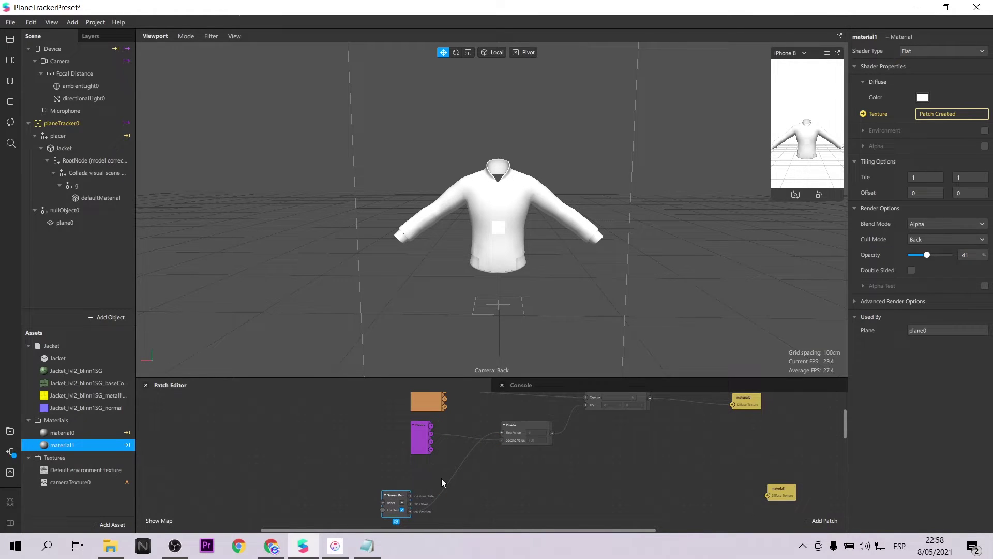
Add an Unpack patch in the empty space between the Screen Pan and material1 patches
{"action": "scroll", "coordinate": [478, 473], "scroll_direction": "down", "scroll_amount": 2}
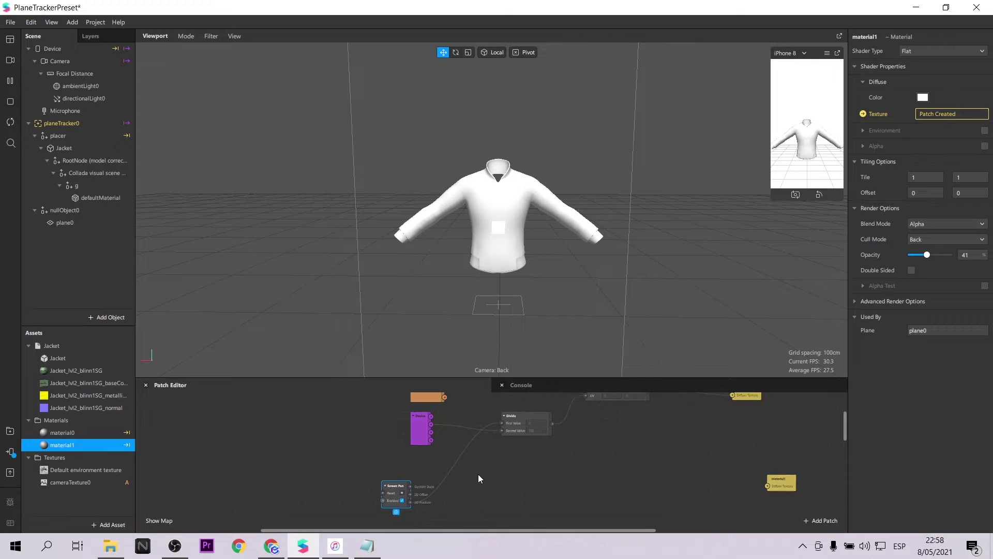
{"action": "left_click", "coordinate": [515, 459]}
{"action": "double_click", "coordinate": [511, 473]}
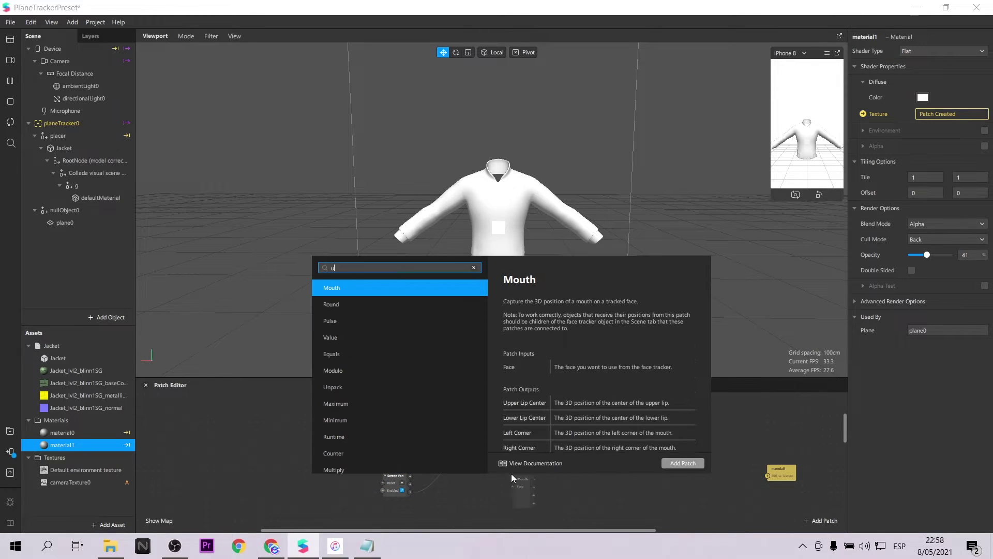
{"action": "type", "text": "unp"}
{"action": "key", "text": "Return"}
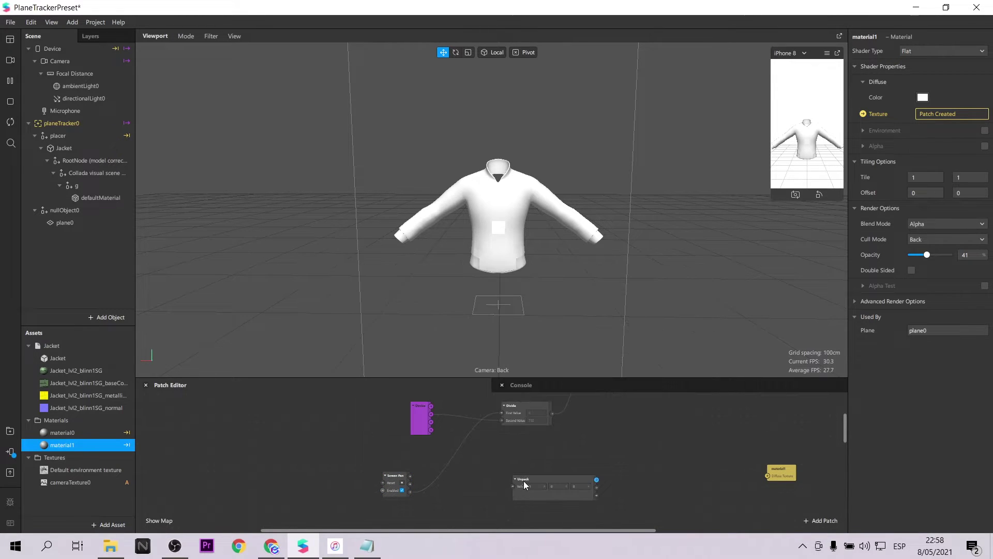
Set the Unpack patch to Vector 2, move it closer to Screen Pan, and connect Screen Pan's 2D Offset to its value
{"action": "scroll", "coordinate": [552, 509], "scroll_direction": "up", "scroll_amount": 2, "text": "ctrl"}
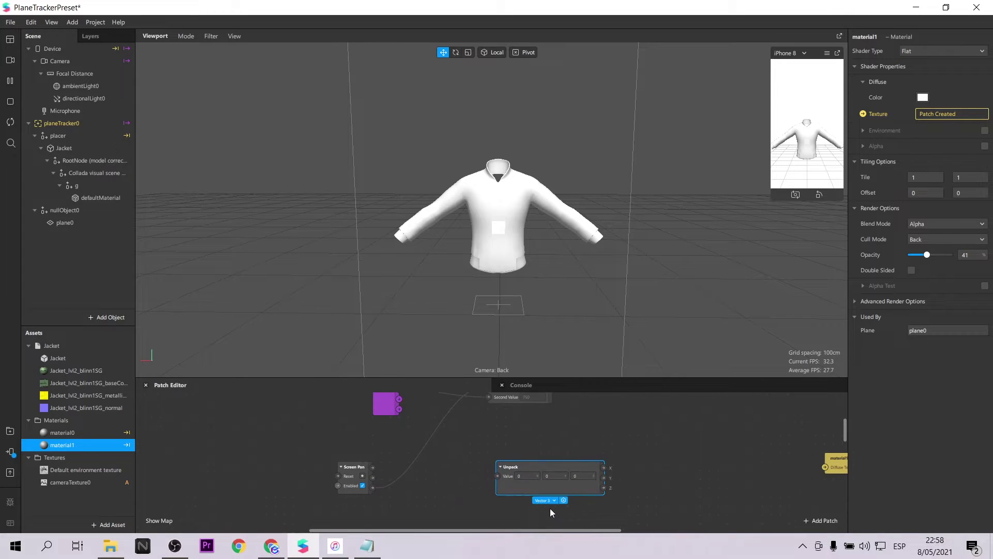
{"action": "left_click", "coordinate": [548, 498]}
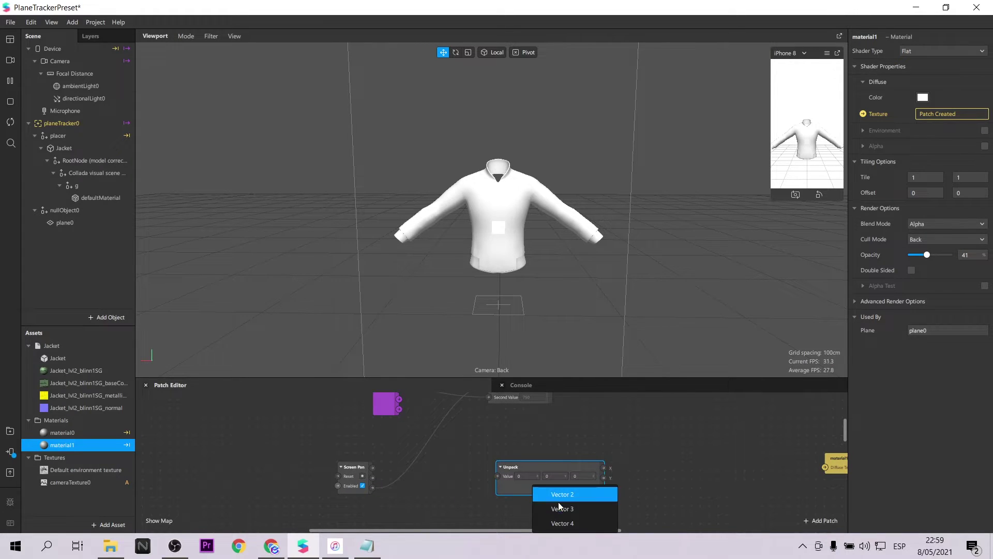
{"action": "left_click", "coordinate": [558, 508]}
{"action": "left_click_drag", "start_coordinate": [536, 467], "coordinate": [488, 485]}
{"action": "left_click", "coordinate": [394, 472]}
Add two Divide patches one above the other, between the Unpack and material1 patches
{"action": "double_click", "coordinate": [624, 460]}
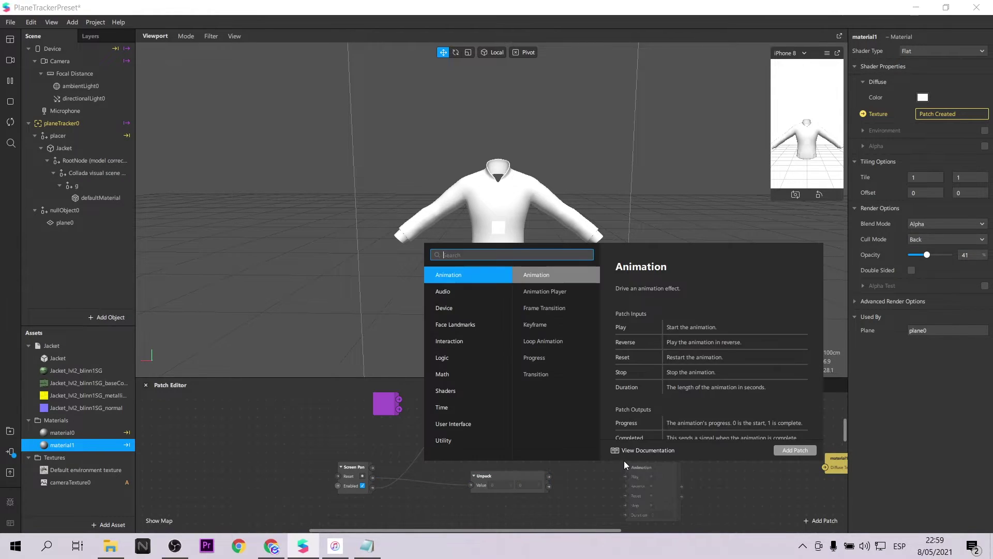
{"action": "type", "text": "divide"}
{"action": "key", "text": "Return"}
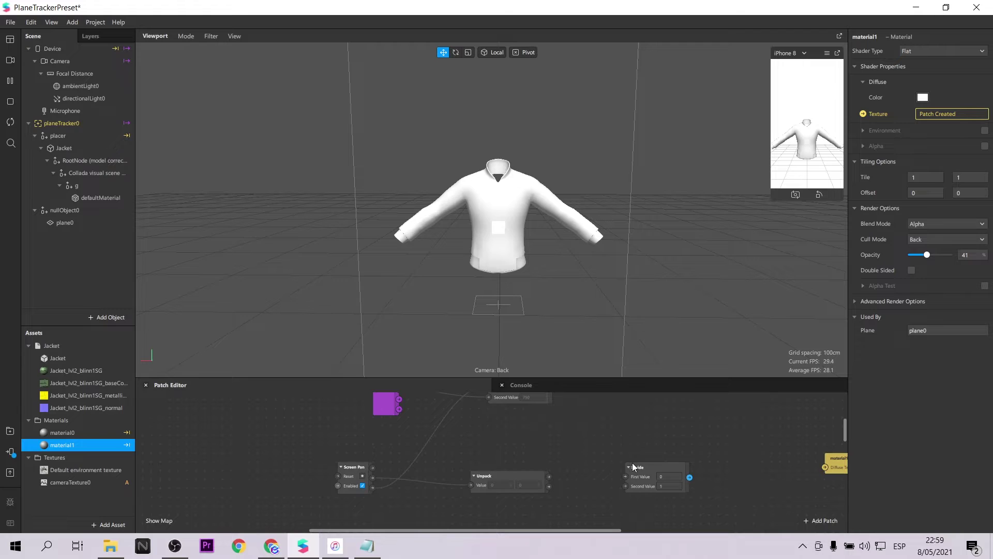
{"action": "left_click_drag", "start_coordinate": [632, 462], "coordinate": [653, 433]}
{"action": "double_click", "coordinate": [645, 498]}
{"action": "type", "text": "divide"}
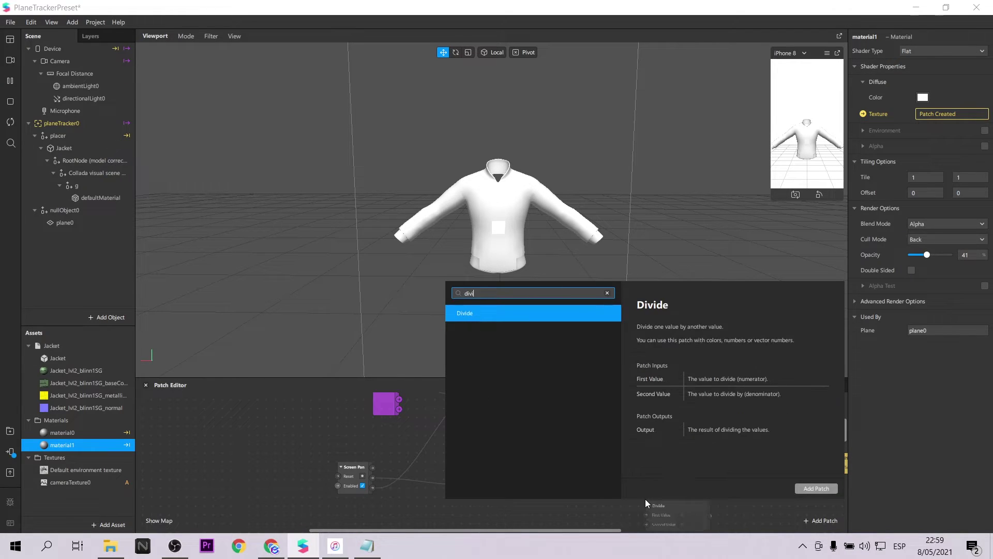
{"action": "key", "text": "Return"}
{"action": "left_click_drag", "start_coordinate": [645, 492], "coordinate": [644, 480]}
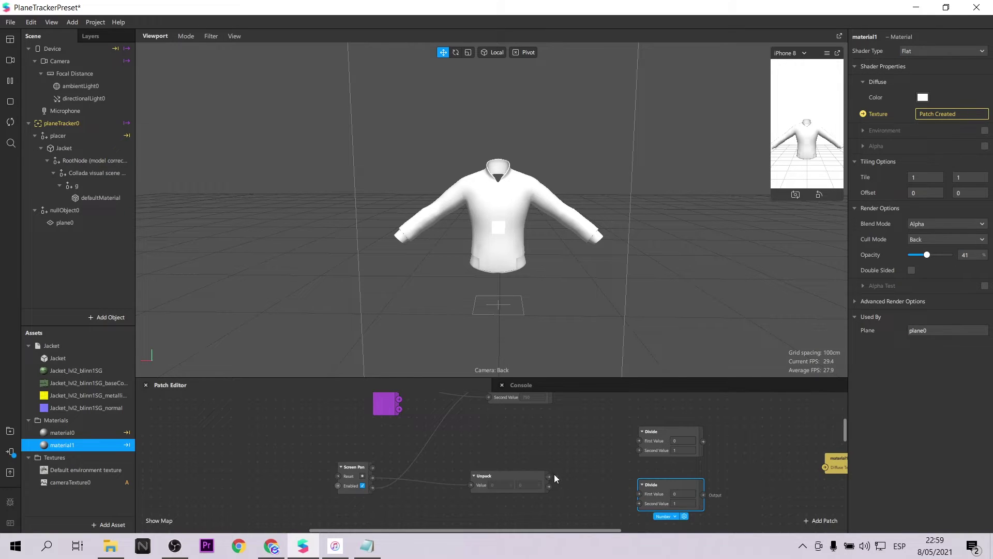
Connect Unpack's X and Y to the upper and lower Divide's first values, and set their second values to 3,000 and -3,000
{"action": "left_click", "coordinate": [625, 448]}
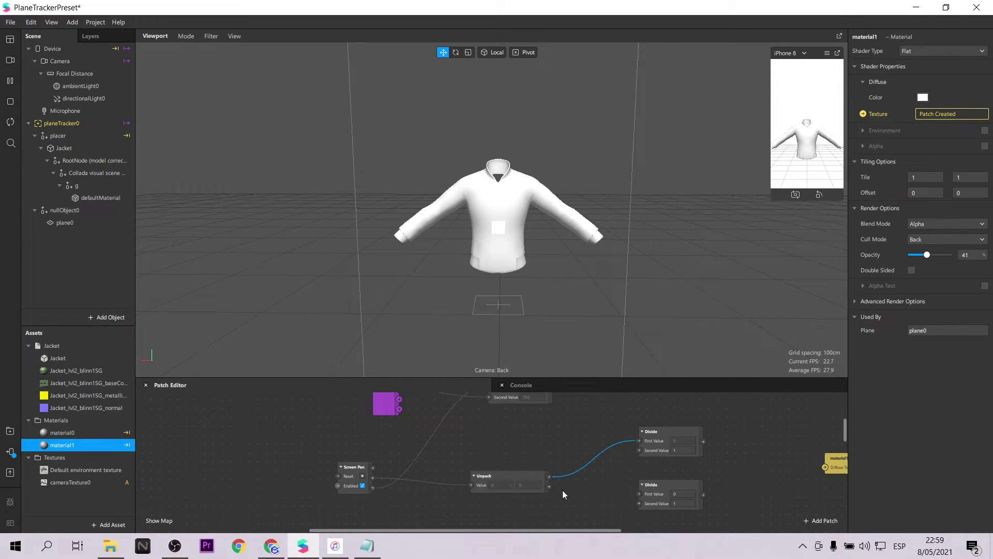
{"action": "left_click_drag", "start_coordinate": [549, 487], "coordinate": [640, 494]}
{"action": "left_click", "coordinate": [682, 449]}
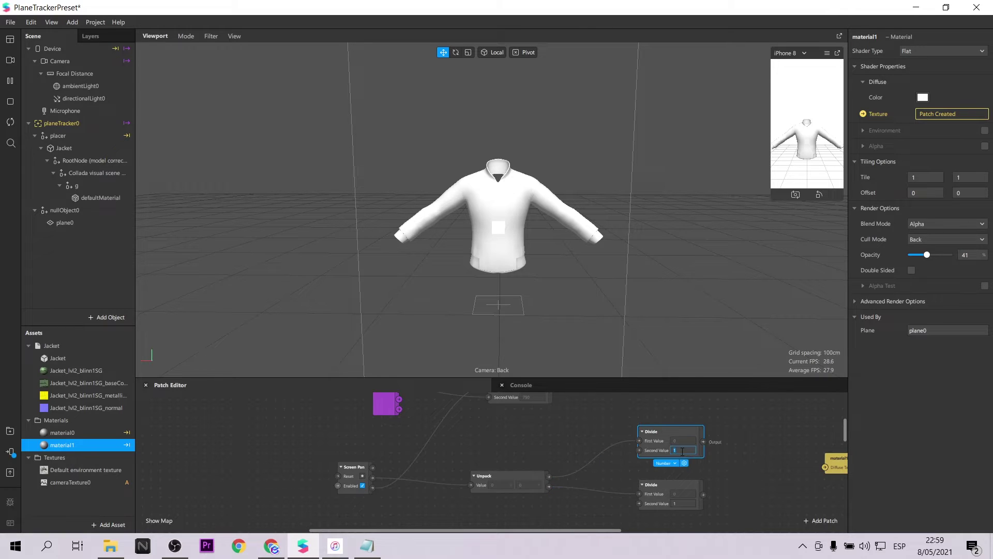
{"action": "type", "text": "3,000"}
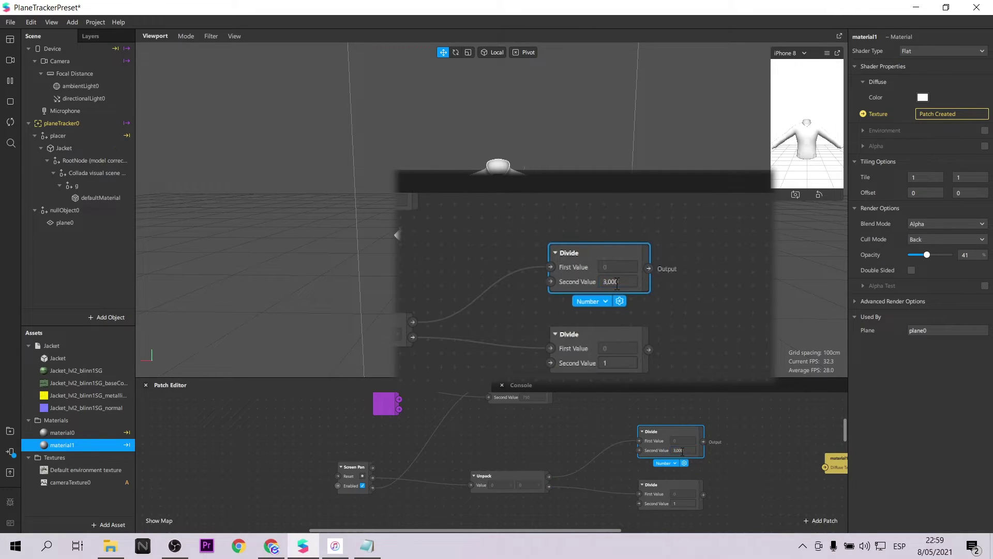
{"action": "left_click", "coordinate": [682, 500]}
{"action": "type", "text": "-3"}
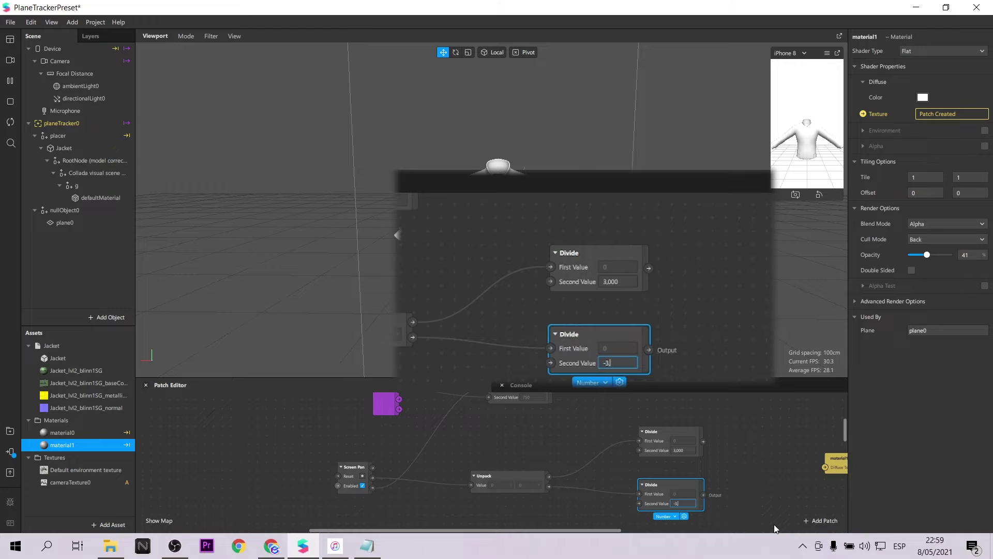
{"action": "type", "text": ",000"}
{"action": "key", "text": "Return"}
Delete the material1 patch and create a 3D Position patch for plane0 in its place, beyond the two Divide patches
{"action": "left_click_drag", "start_coordinate": [616, 530], "coordinate": [675, 519]}
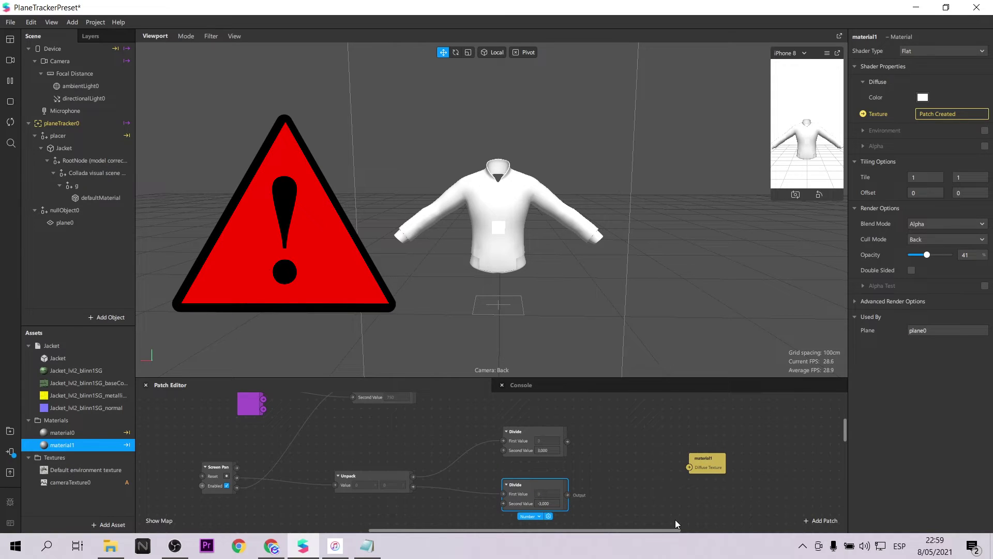
{"action": "left_click", "coordinate": [716, 462]}
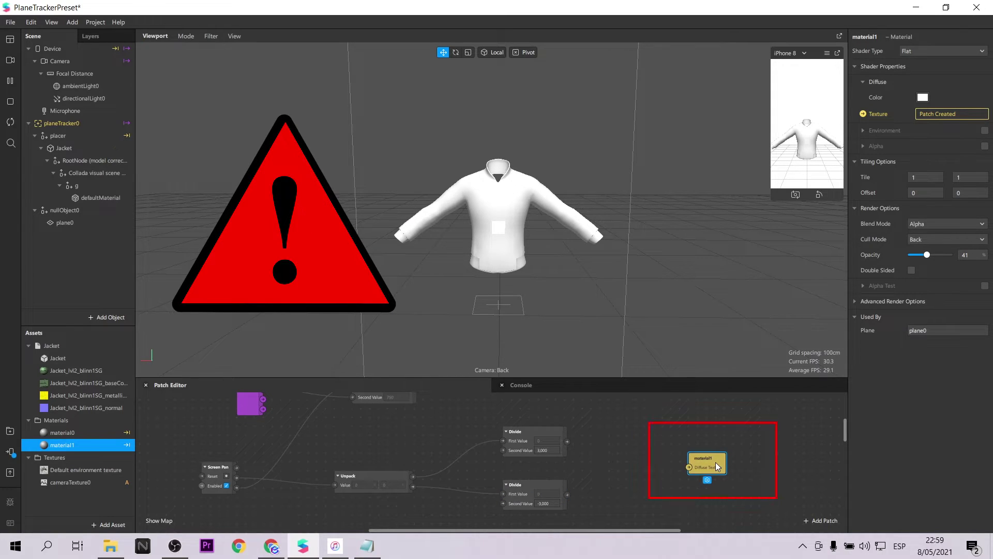
{"action": "key", "text": "Delete"}
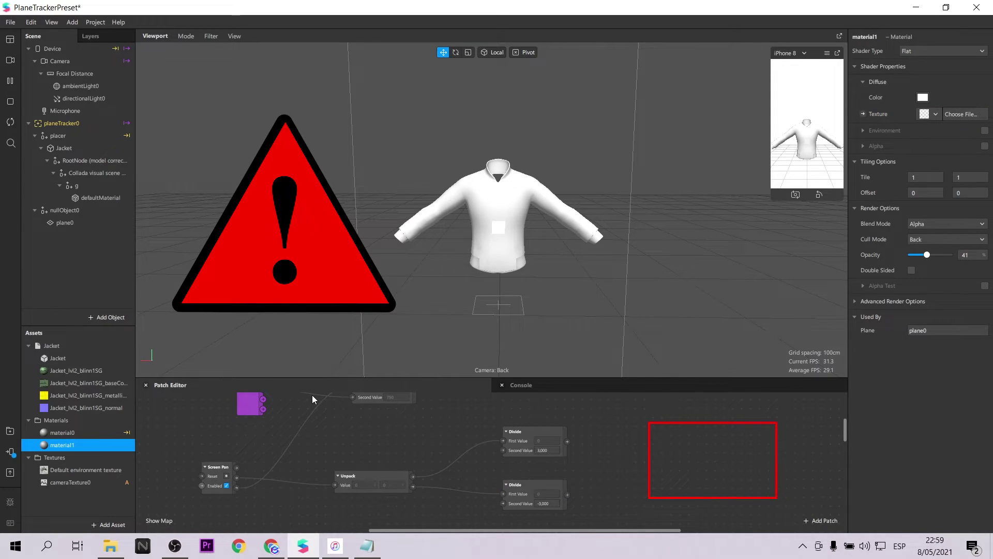
{"action": "left_click", "coordinate": [79, 223]}
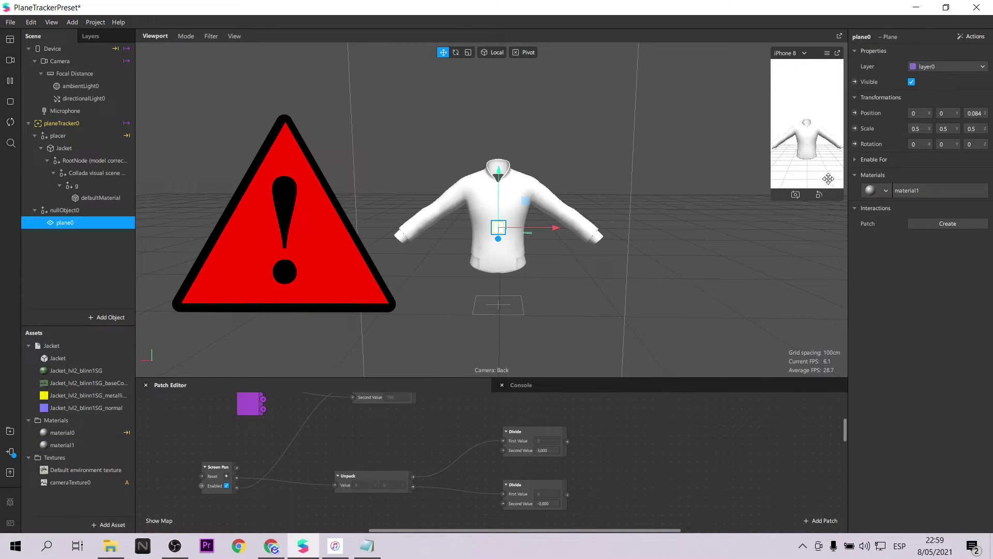
{"action": "left_click", "coordinate": [855, 113]}
{"action": "mouse_move", "coordinate": [541, 467]}
{"action": "left_mouse_down"}
{"action": "mouse_move", "coordinate": [678, 440]}
{"action": "mouse_move", "coordinate": [701, 449]}
{"action": "left_mouse_up"}
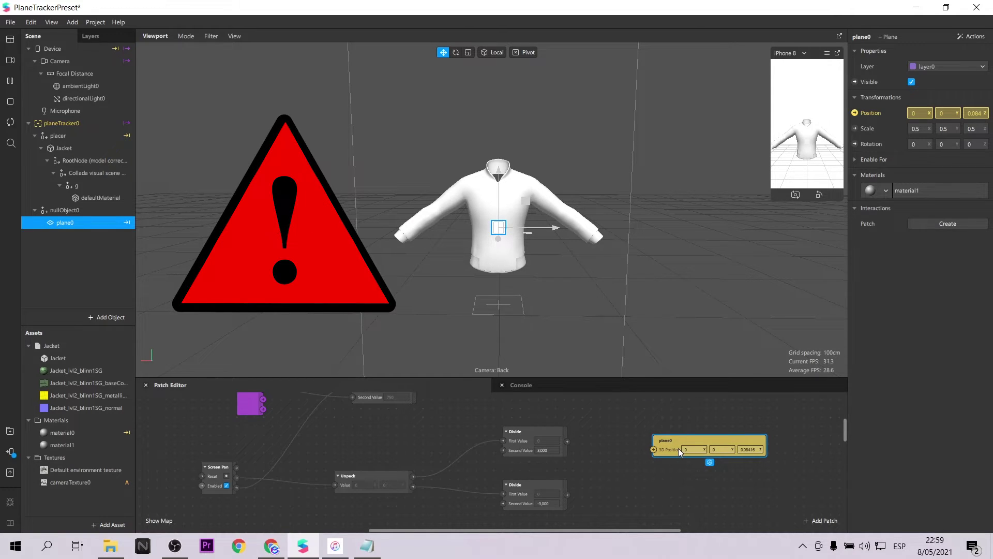
Add a Pack patch that combines the two Divide outputs, and connect it to plane0's 3D Position
{"action": "right_click", "coordinate": [606, 424]}
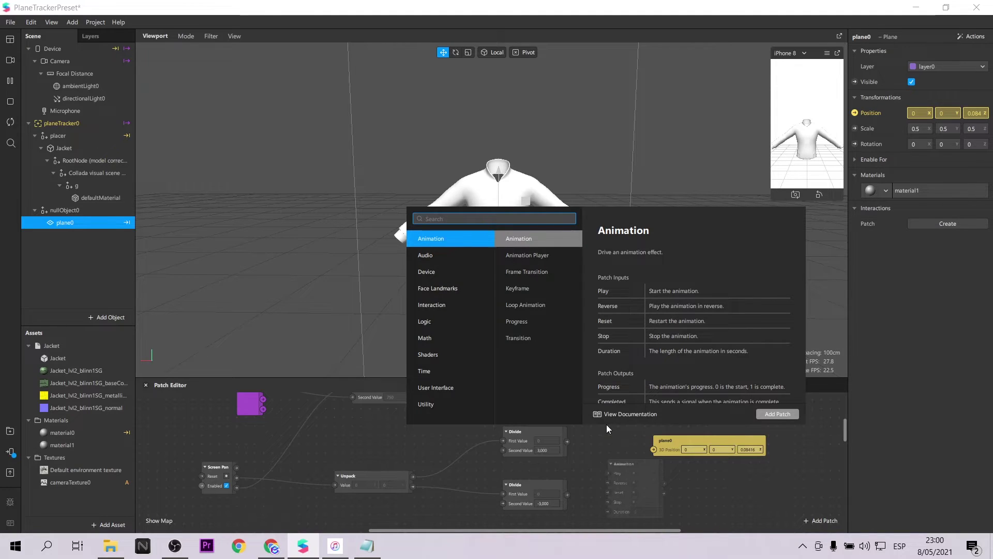
{"action": "type", "text": "pack"}
{"action": "key", "text": "Return"}
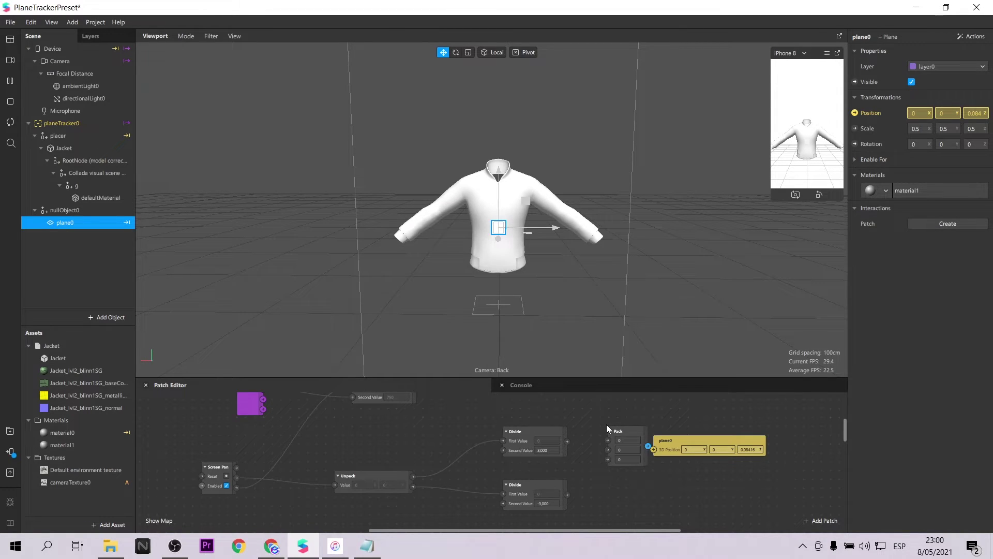
{"action": "left_click_drag", "start_coordinate": [607, 430], "coordinate": [600, 458]}
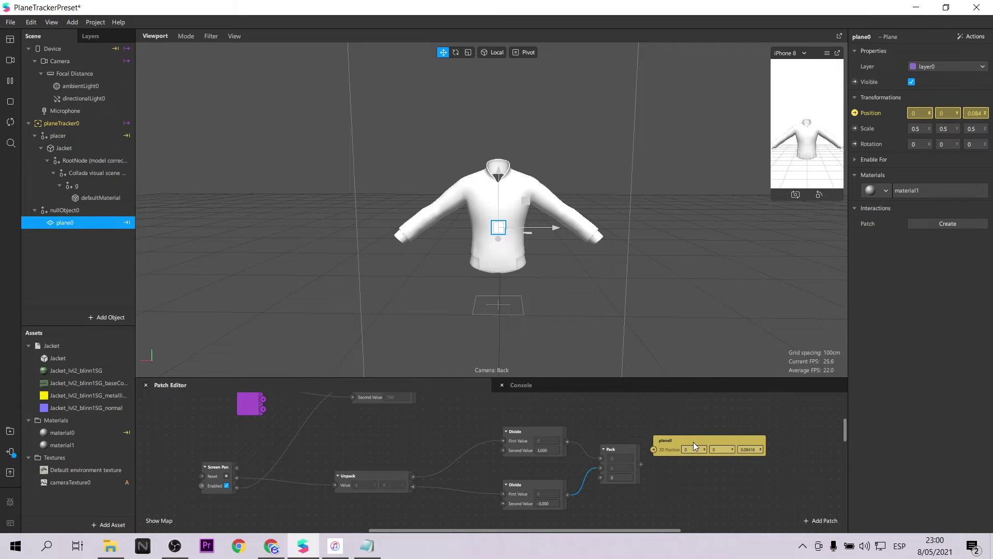
{"action": "left_click_drag", "start_coordinate": [694, 444], "coordinate": [720, 443]}
{"action": "left_click_drag", "start_coordinate": [641, 463], "coordinate": [681, 449]}
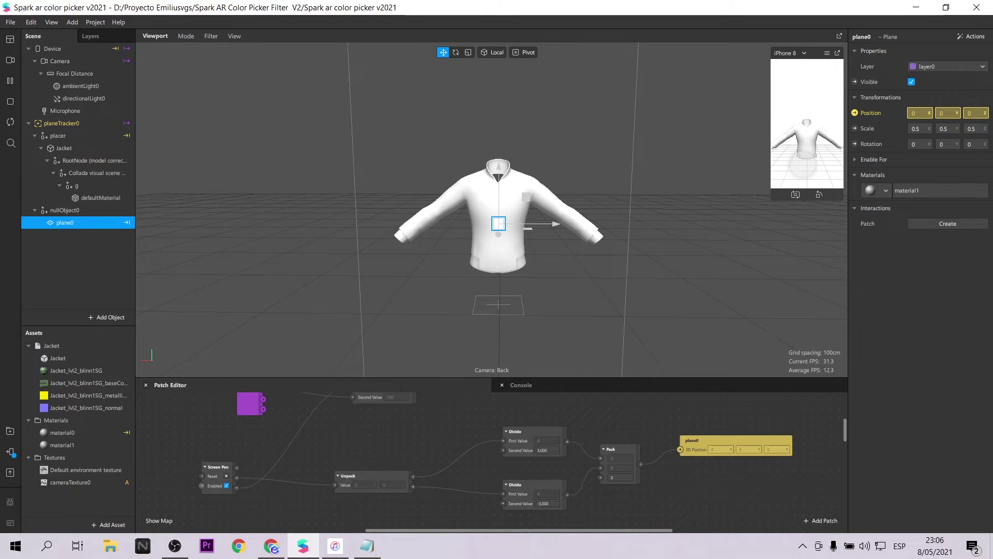
Load the icon image as a new diffuse texture for material1 and raise the material's opacity to near the maximum
{"action": "double_click", "coordinate": [62, 445]}
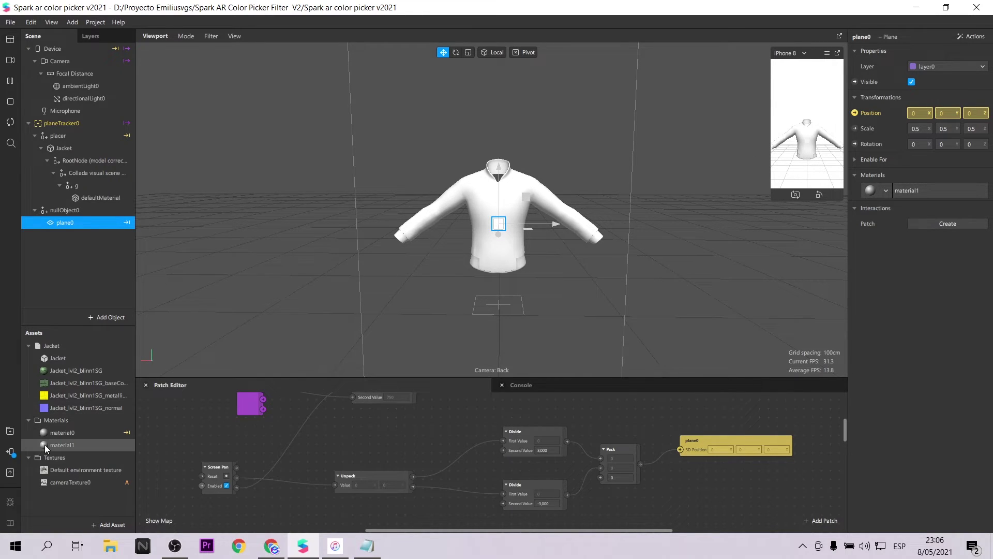
{"action": "left_click", "coordinate": [935, 113]}
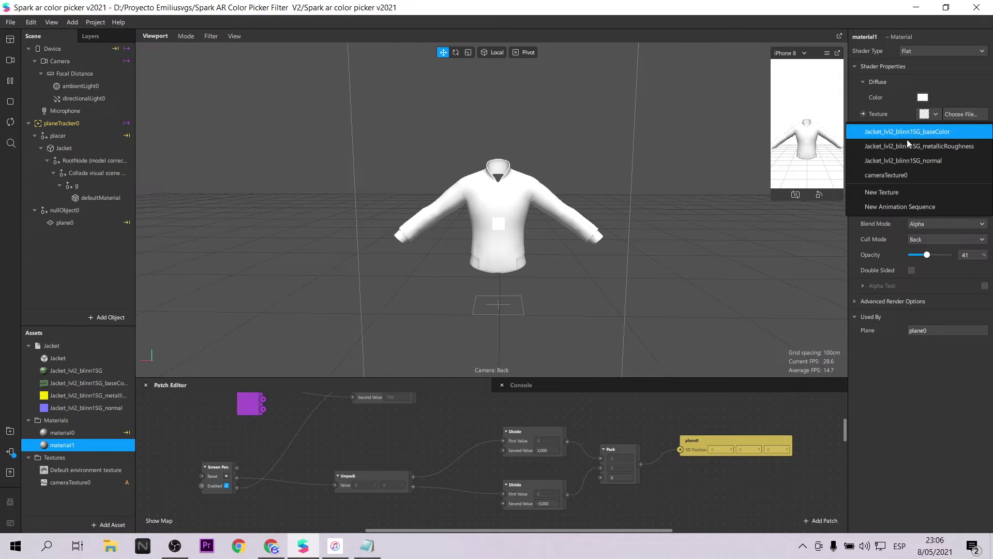
{"action": "left_click", "coordinate": [902, 192]}
{"action": "key", "text": "Return"}
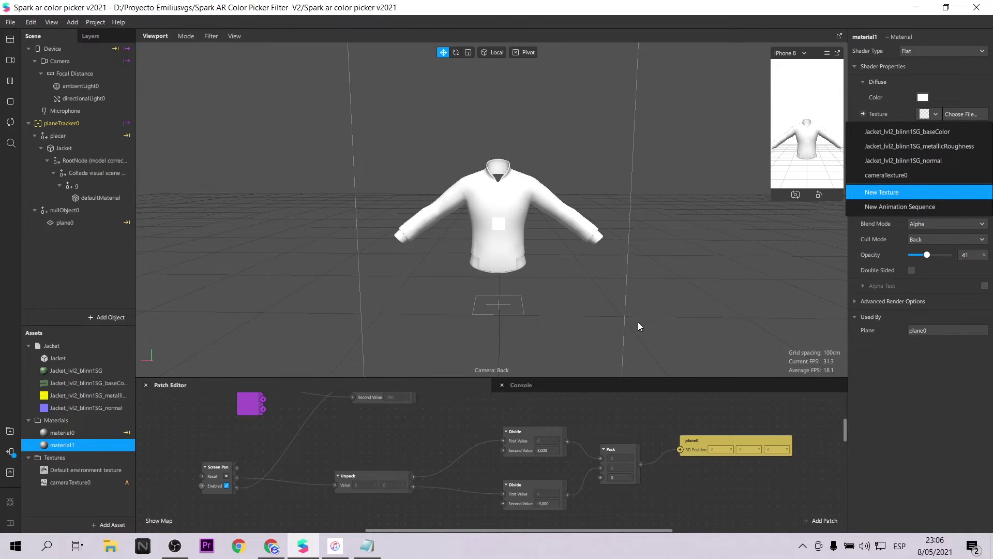
{"action": "scroll", "coordinate": [552, 244], "scroll_direction": "up", "scroll_amount": 3}
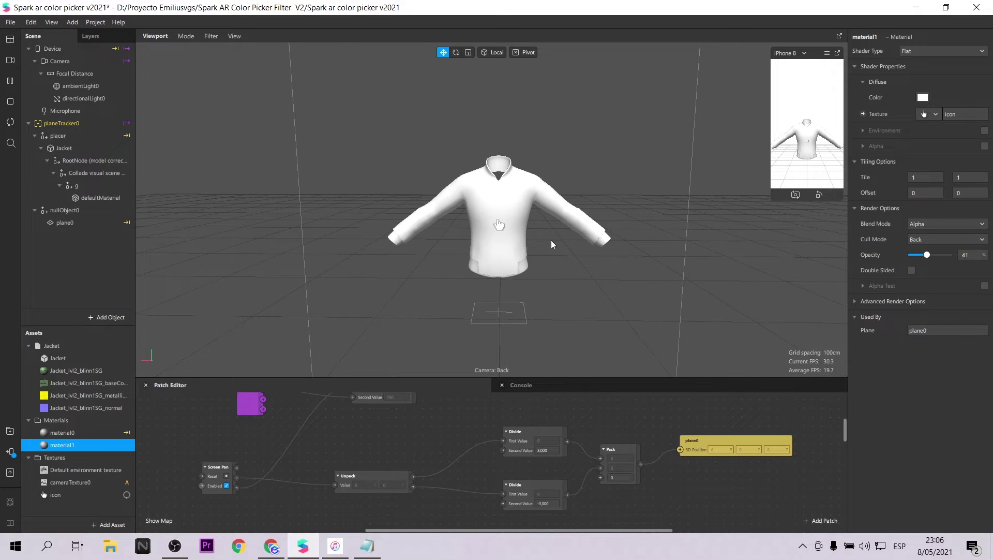
{"action": "scroll", "coordinate": [552, 244], "scroll_direction": "down", "scroll_amount": 3}
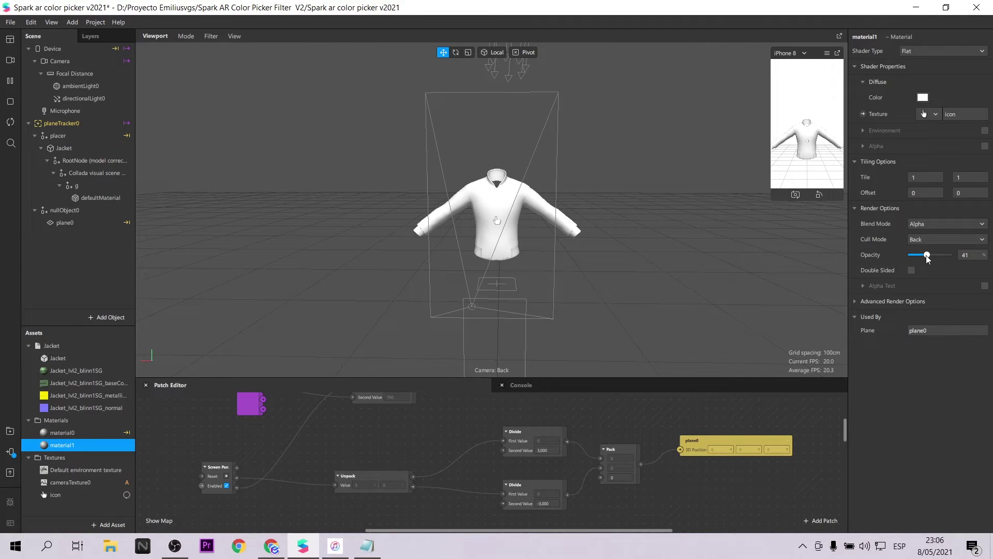
{"action": "left_click_drag", "start_coordinate": [927, 258], "coordinate": [947, 253]}
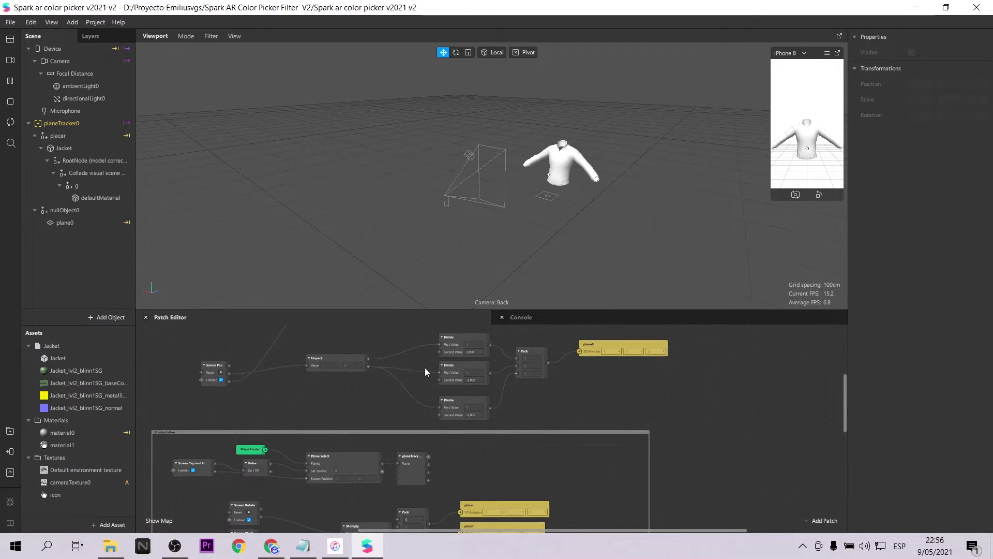
Examine the patch graph, from the Divide and Pack patches driving plane0 to the plane-finding group and the camera texture patches
{"action": "scroll", "coordinate": [444, 392], "scroll_direction": "down", "scroll_amount": 2}
{"action": "scroll", "coordinate": [443, 392], "scroll_direction": "down", "scroll_amount": 3}
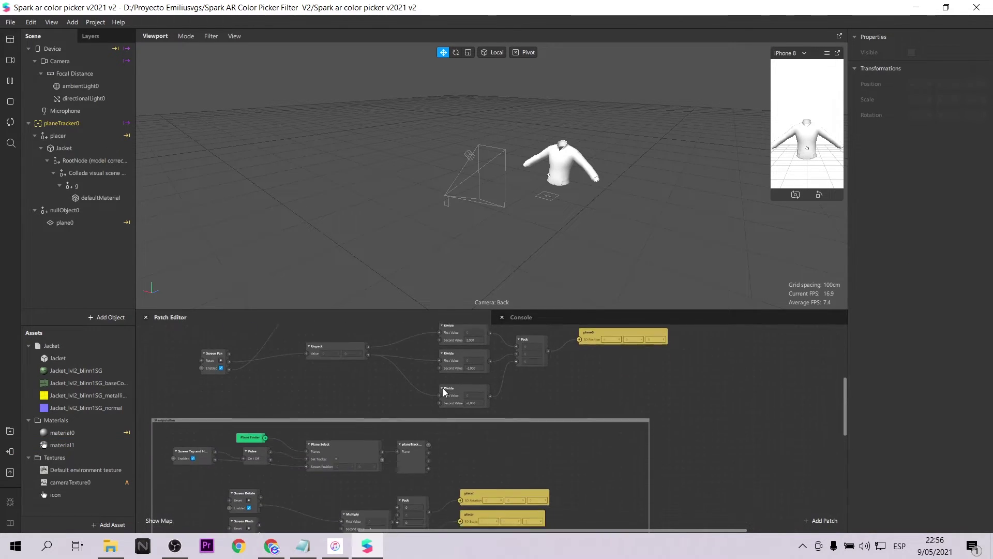
{"action": "scroll", "coordinate": [510, 392], "scroll_direction": "up", "scroll_amount": 3}
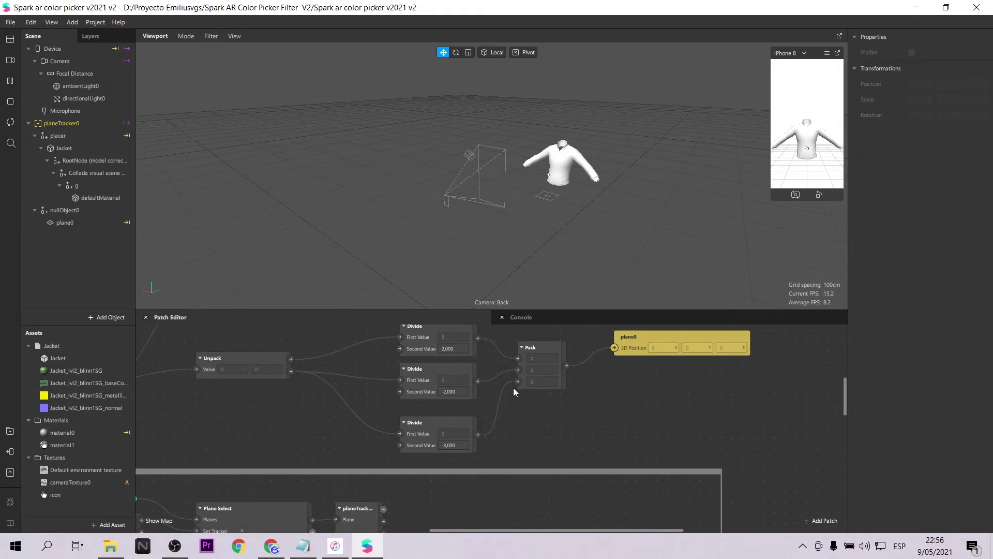
{"action": "scroll", "coordinate": [517, 447], "scroll_direction": "up", "scroll_amount": 2}
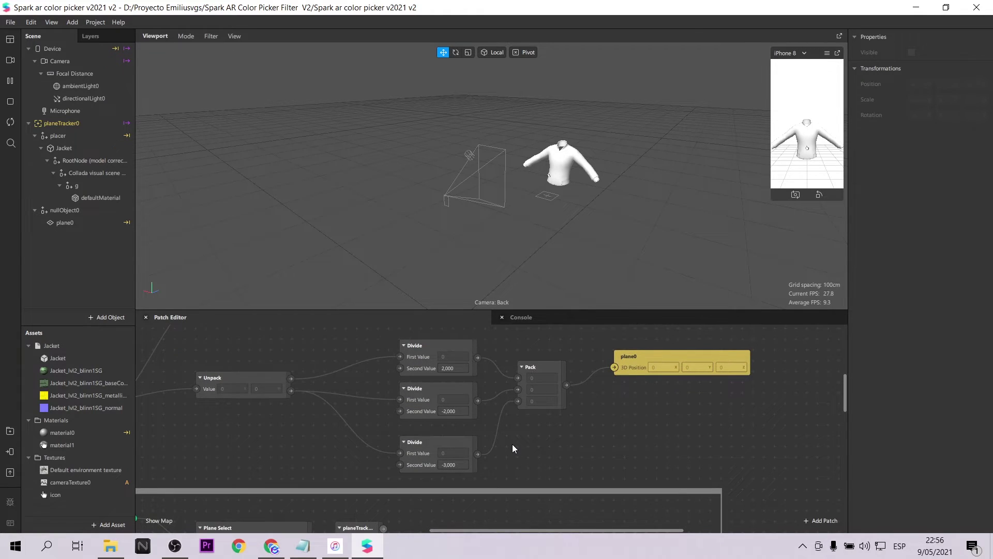
{"action": "scroll", "coordinate": [515, 449], "scroll_direction": "down", "scroll_amount": 6}
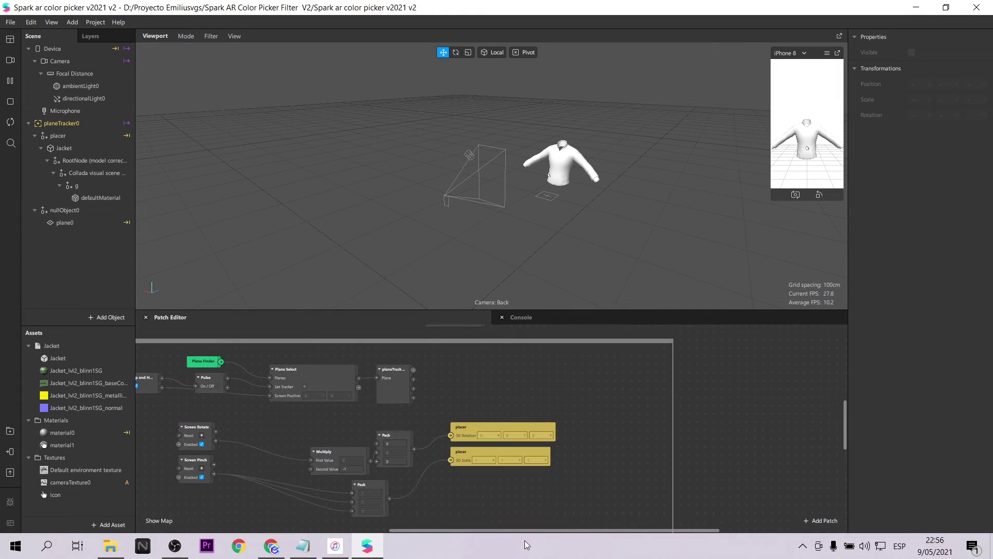
{"action": "left_click_drag", "start_coordinate": [516, 530], "coordinate": [443, 537]}
{"action": "scroll", "coordinate": [346, 337], "scroll_direction": "up", "scroll_amount": 3}
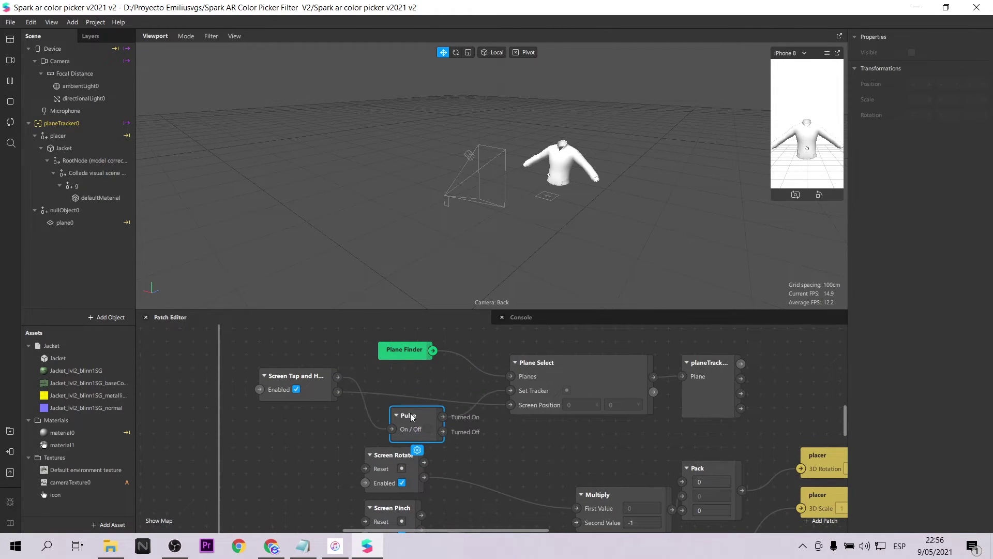
{"action": "scroll", "coordinate": [548, 390], "scroll_direction": "down", "scroll_amount": 5}
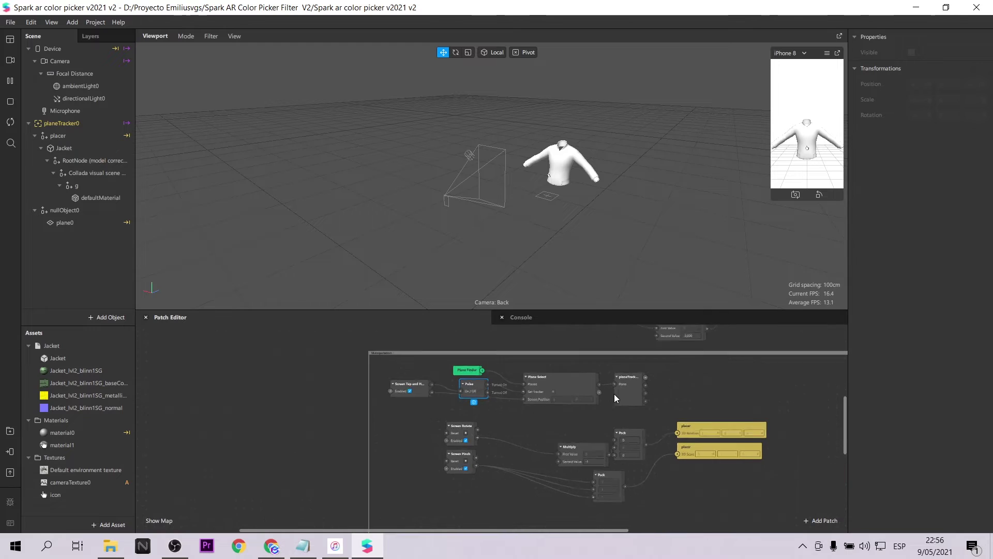
{"action": "scroll", "coordinate": [675, 411], "scroll_direction": "up", "scroll_amount": 5}
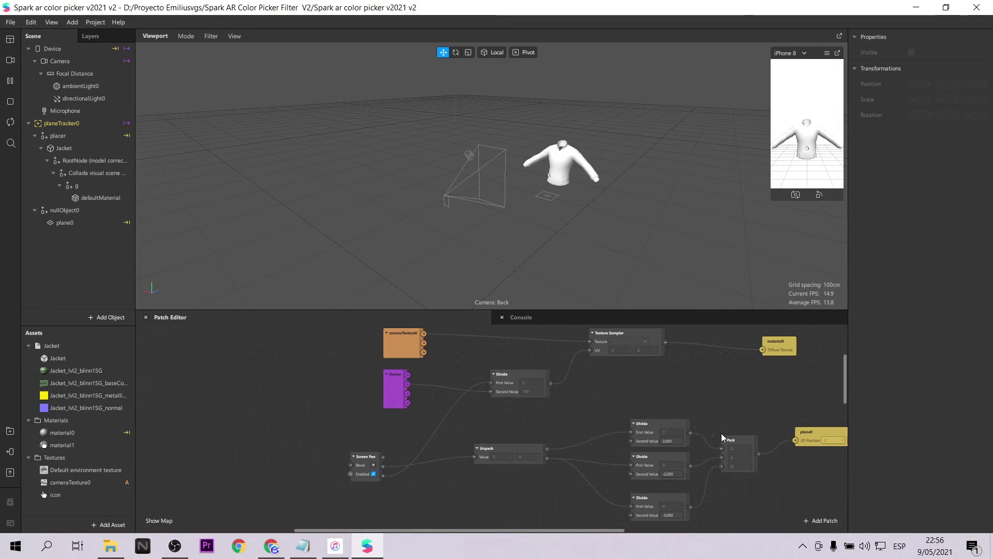
{"action": "scroll", "coordinate": [738, 485], "scroll_direction": "down", "scroll_amount": 2}
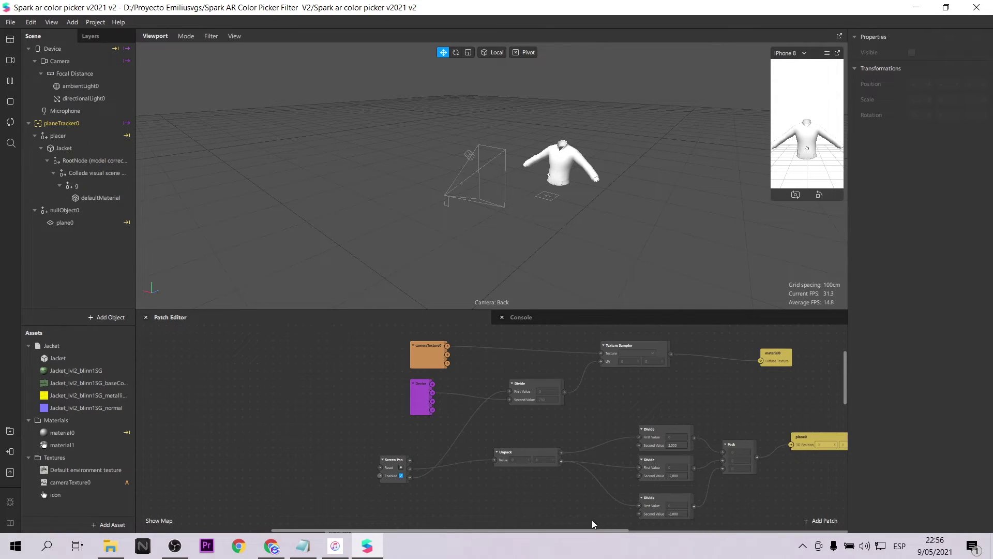
{"action": "left_click_drag", "start_coordinate": [600, 532], "coordinate": [676, 532]}
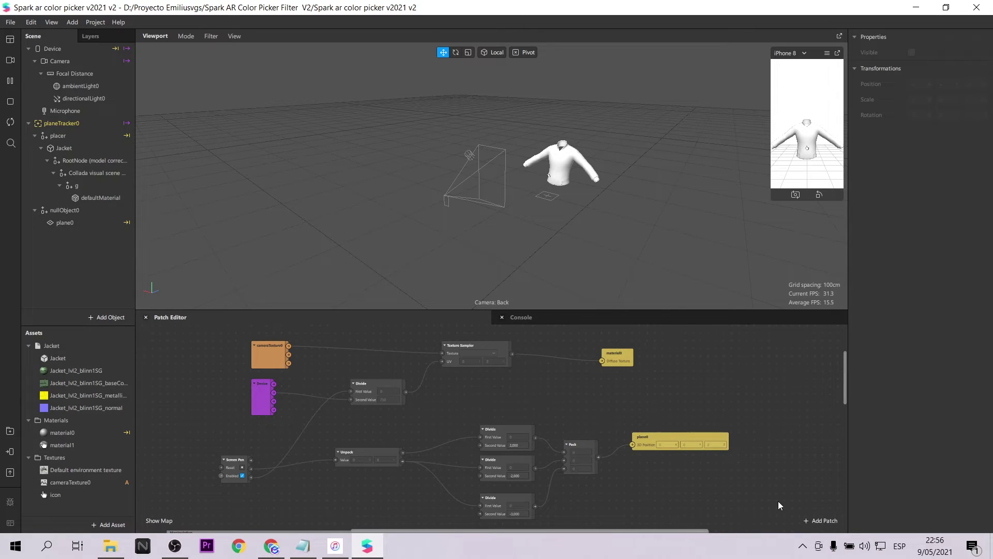